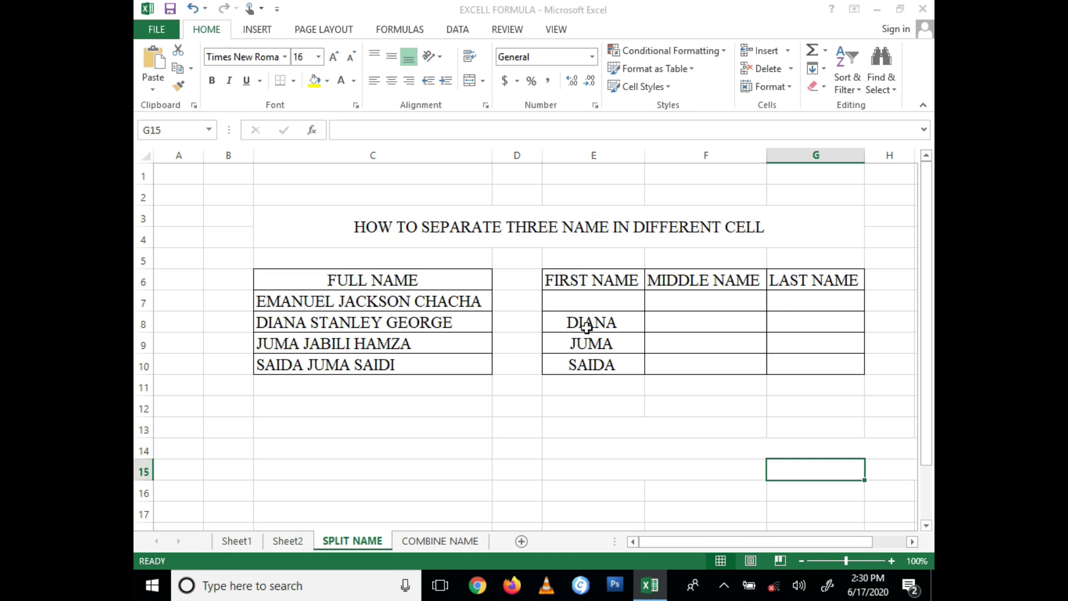
# Clear the old first names DIANA, JUMA and SAIDA from E8:E10
pyautogui.moveTo(584, 321); pyautogui.dragTo(589, 367)
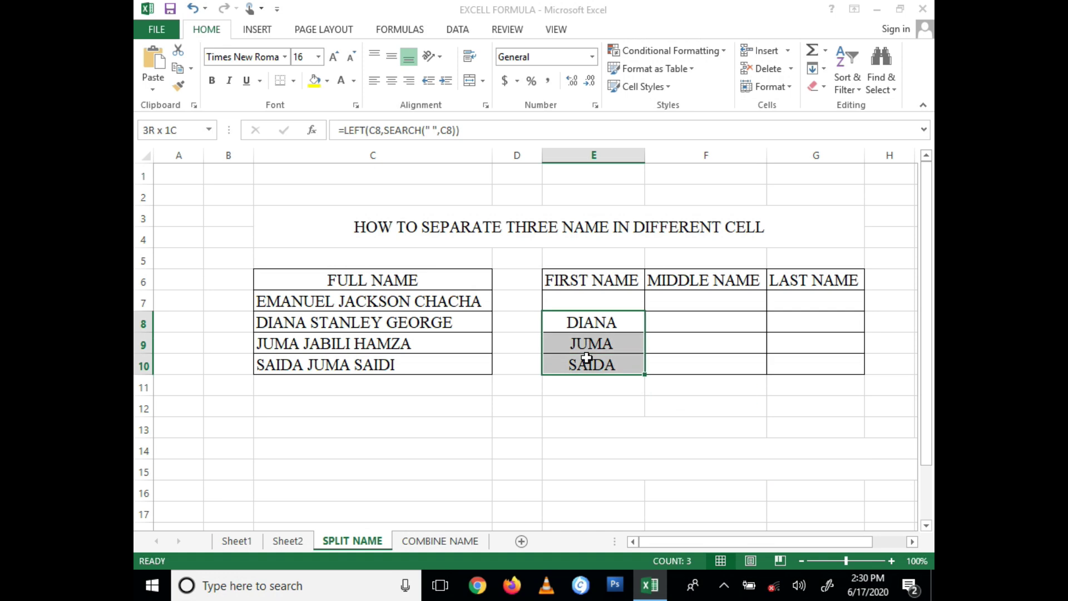
pyautogui.rightClick(588, 368)
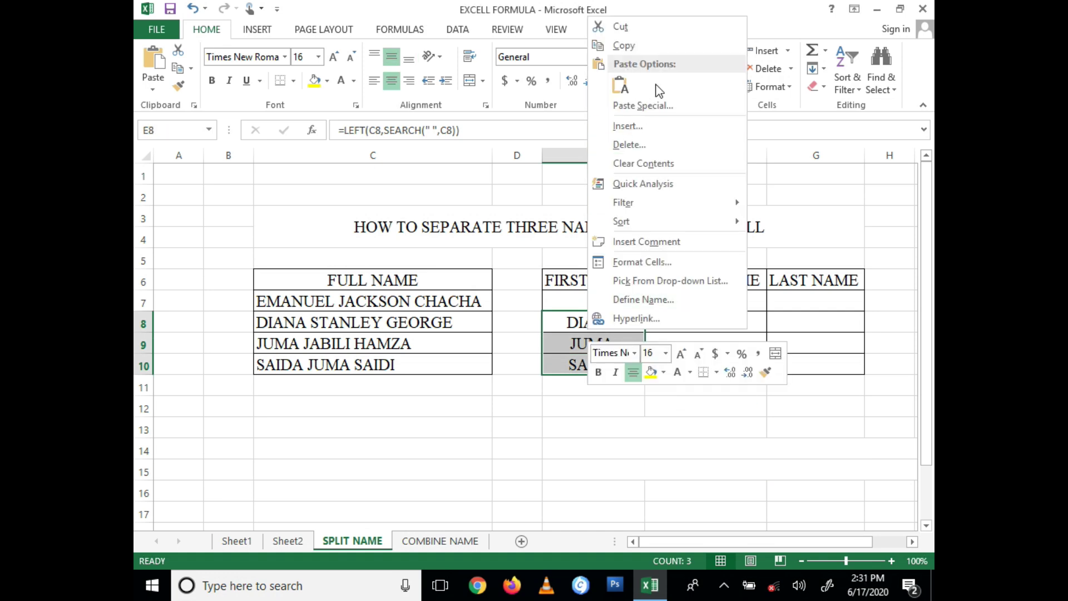
pyautogui.moveTo(635, 202)
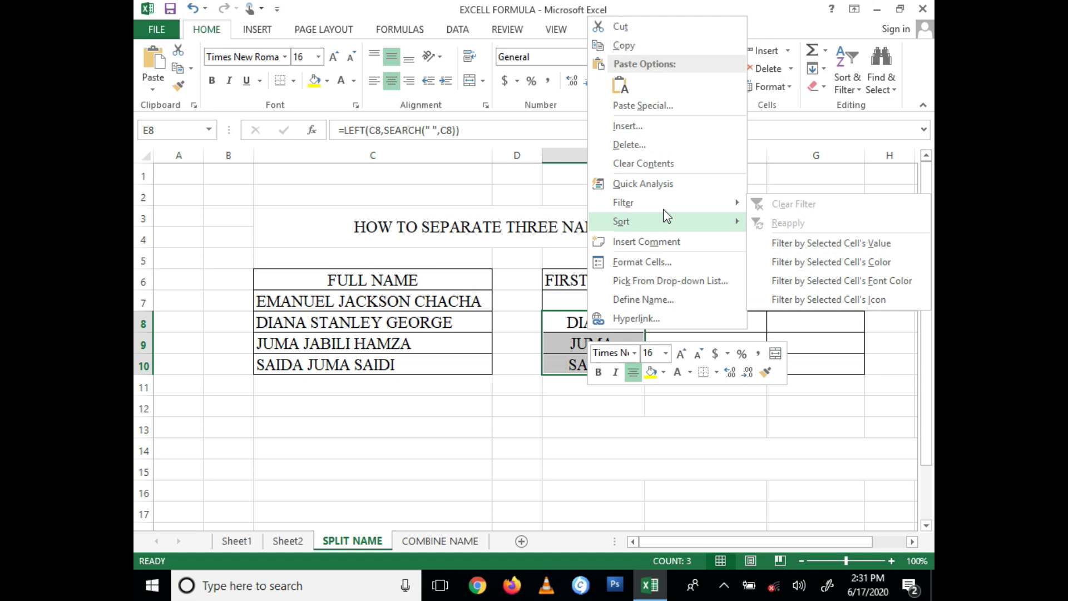
pyautogui.click(673, 164)
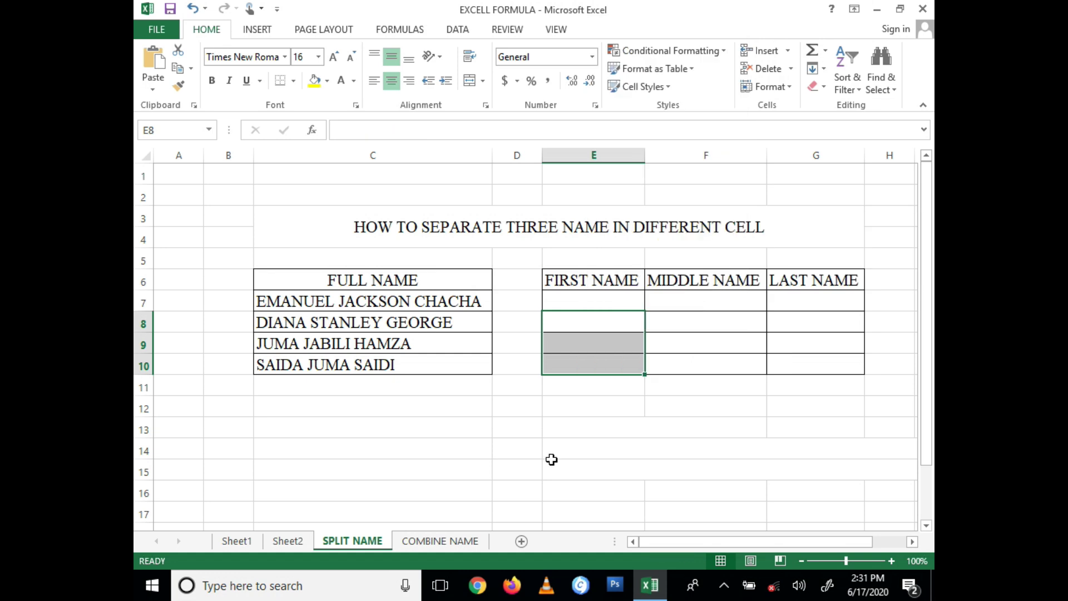
pyautogui.click(422, 306)
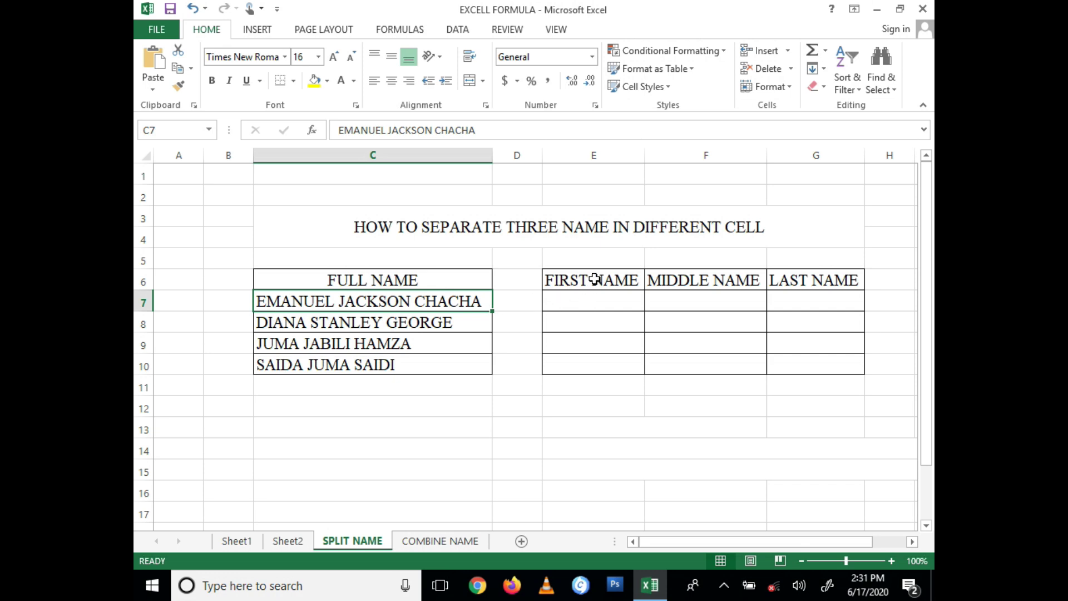
# Reveal the hidden LEFT formula note in E13 by setting its font colour to Automatic
pyautogui.click(575, 301)
pyautogui.click(665, 300)
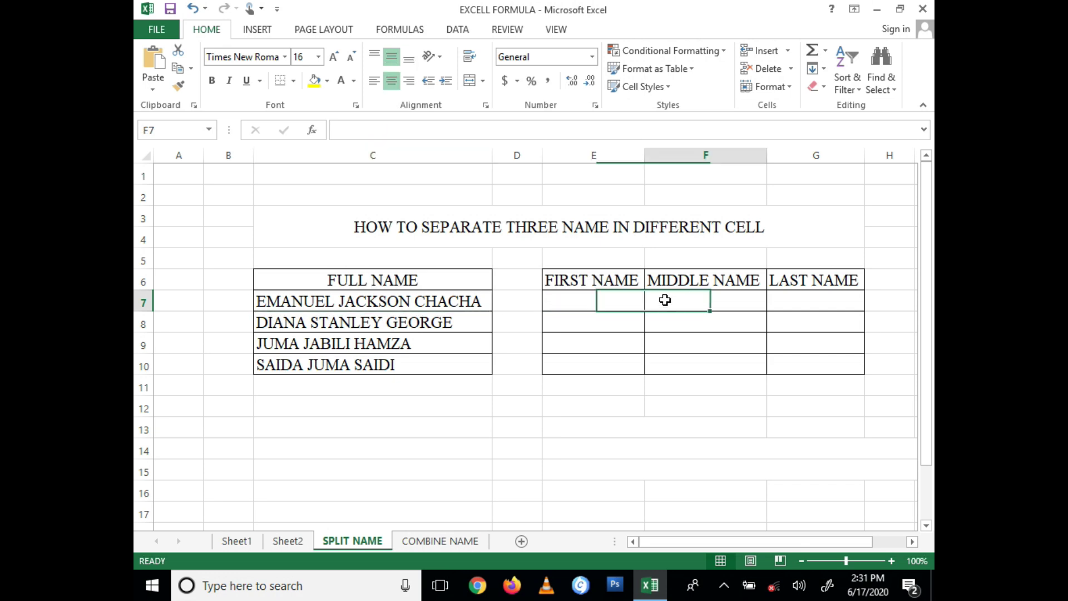
pyautogui.click(804, 303)
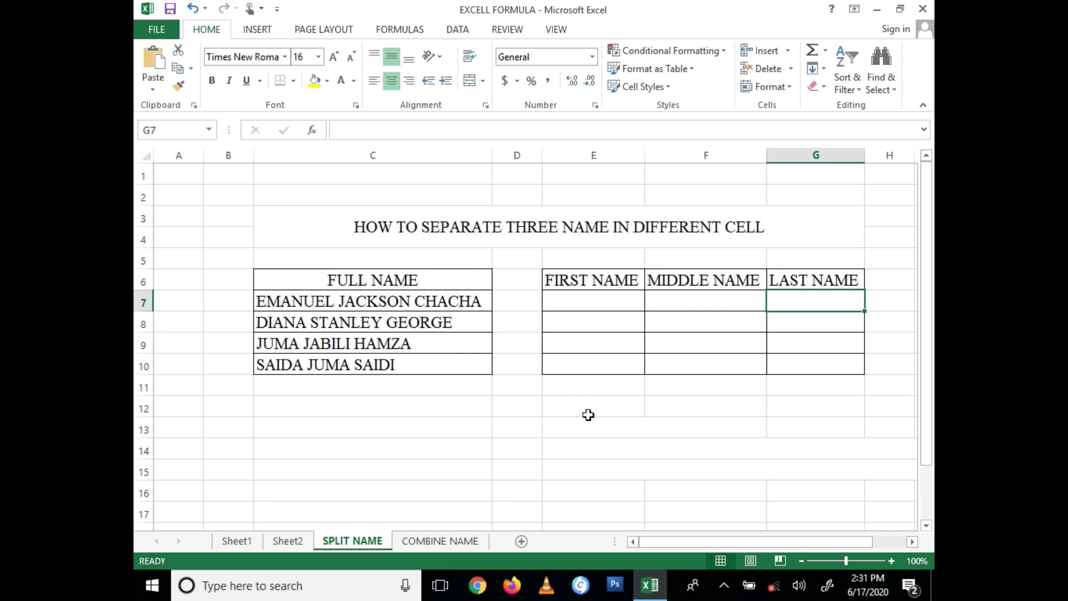
pyautogui.click(582, 445)
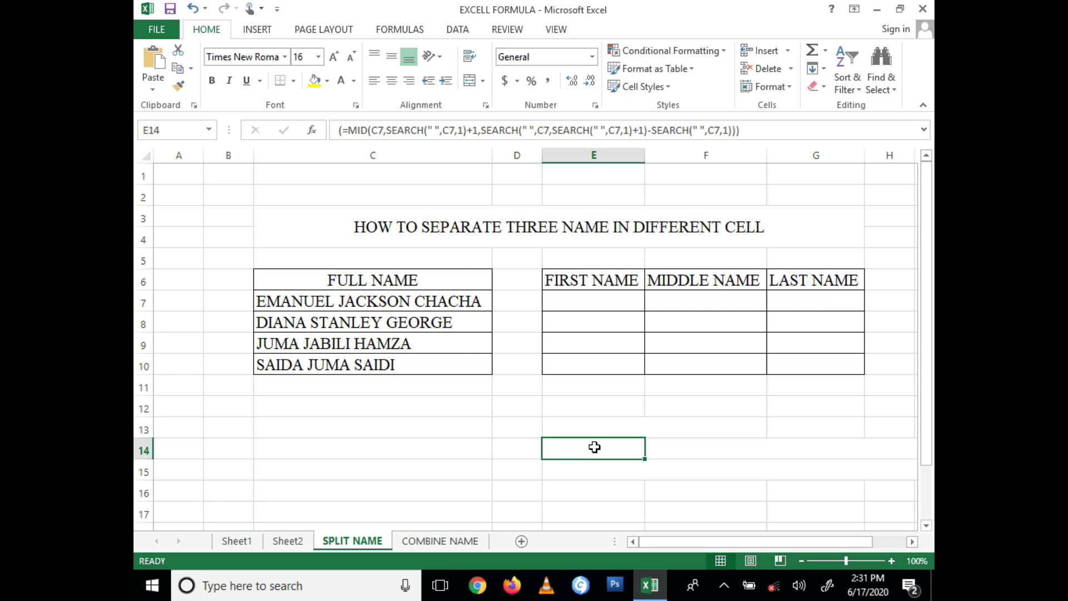
pyautogui.click(590, 430)
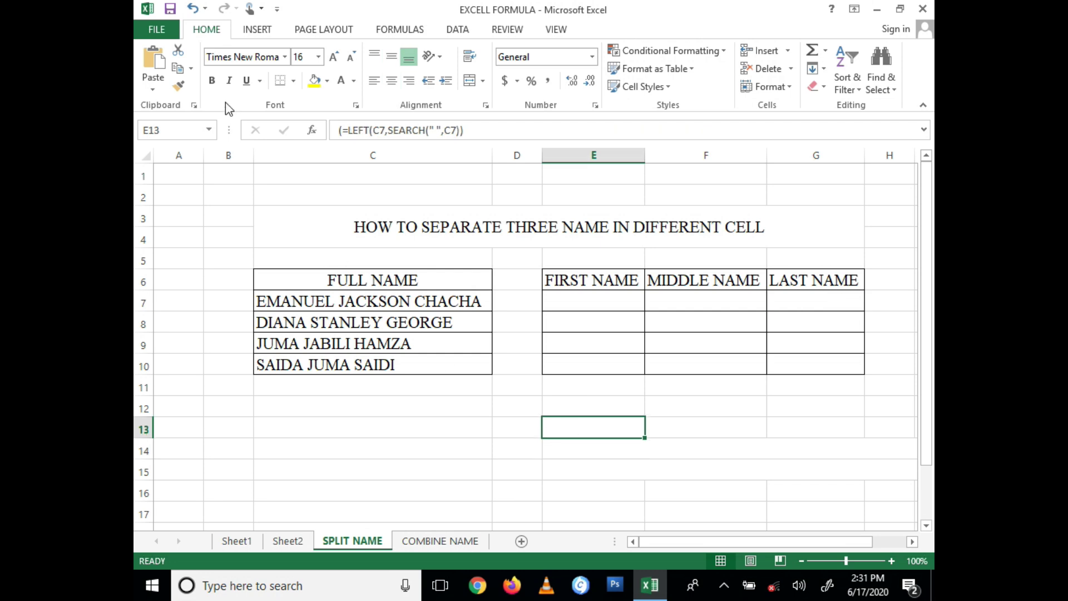
pyautogui.click(354, 81)
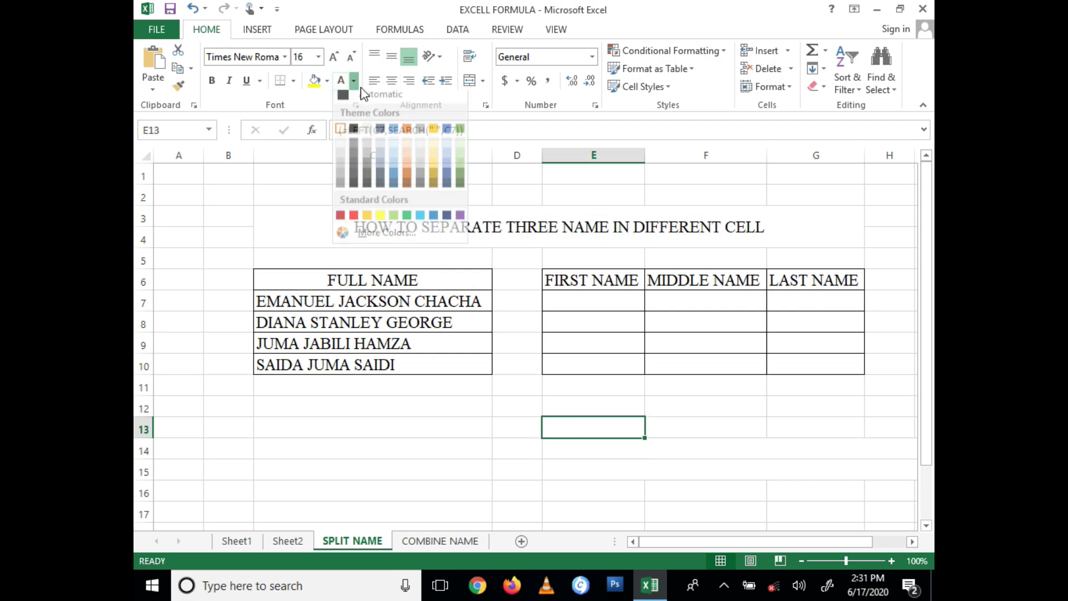
pyautogui.click(345, 106)
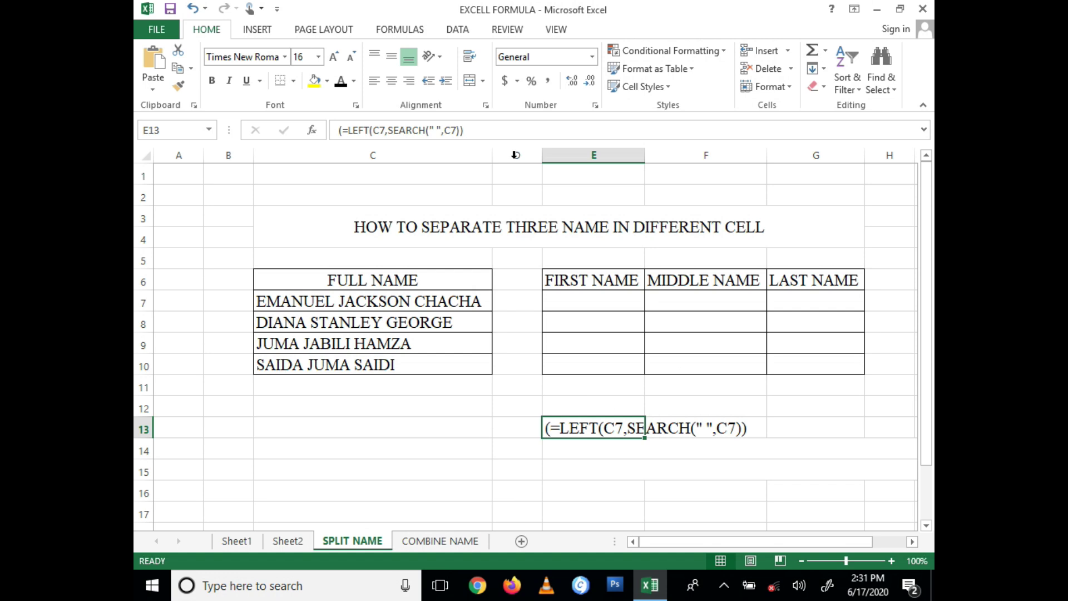
# Select the LEFT(C7,SEARCH(" ",C7) formula text from E13's note for reuse
pyautogui.click(453, 130)
pyautogui.moveTo(351, 129); pyautogui.dragTo(348, 129)
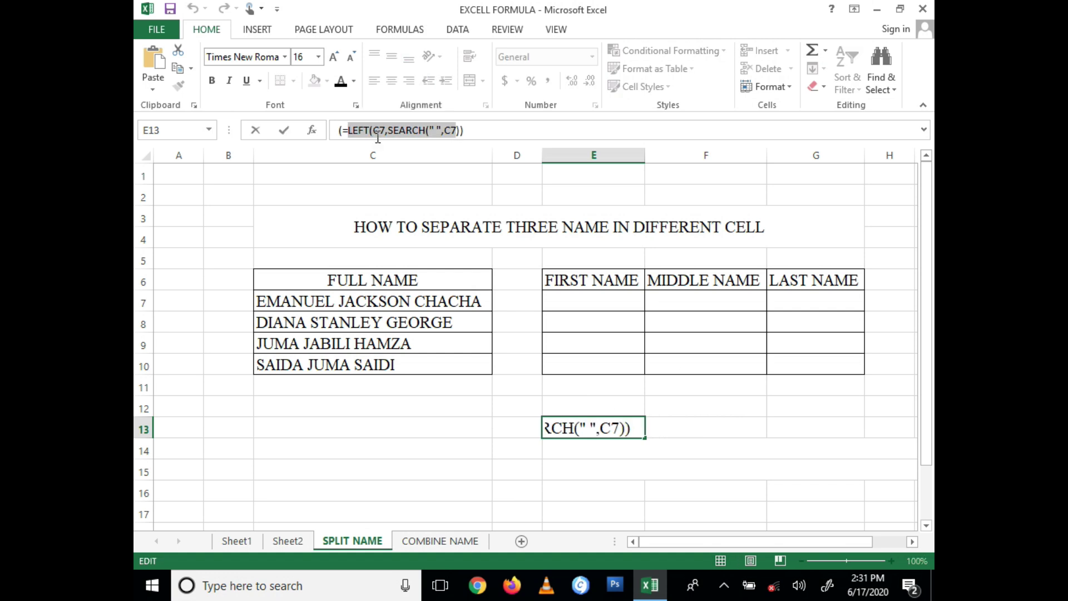
pyautogui.click(579, 295)
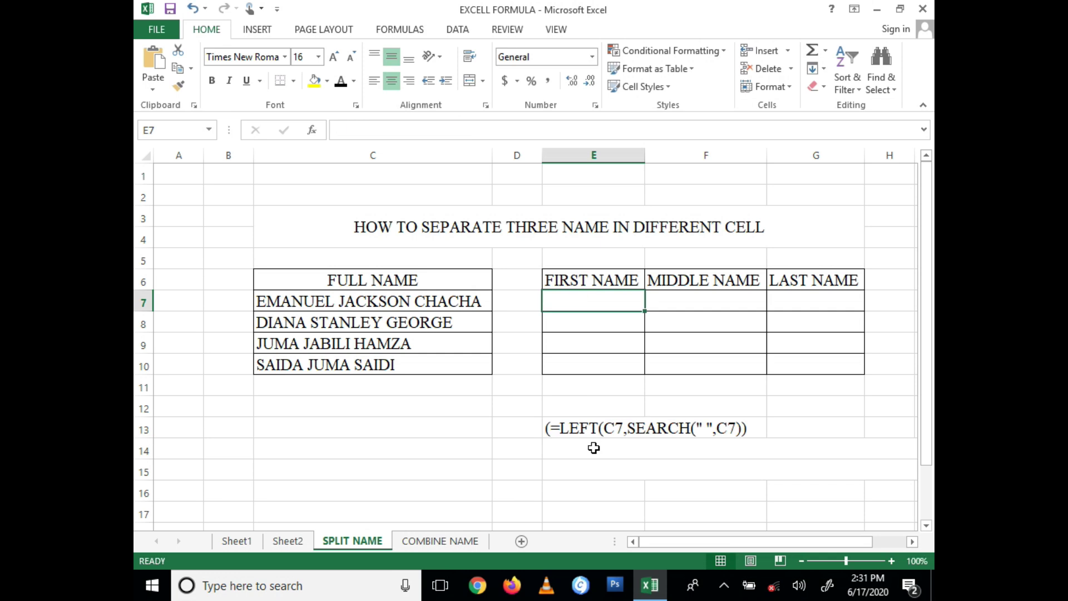
# Enter =LEFT(C7,SEARCH(" ",C7)) in E7 to extract the first name EMANUEL
pyautogui.write('=')
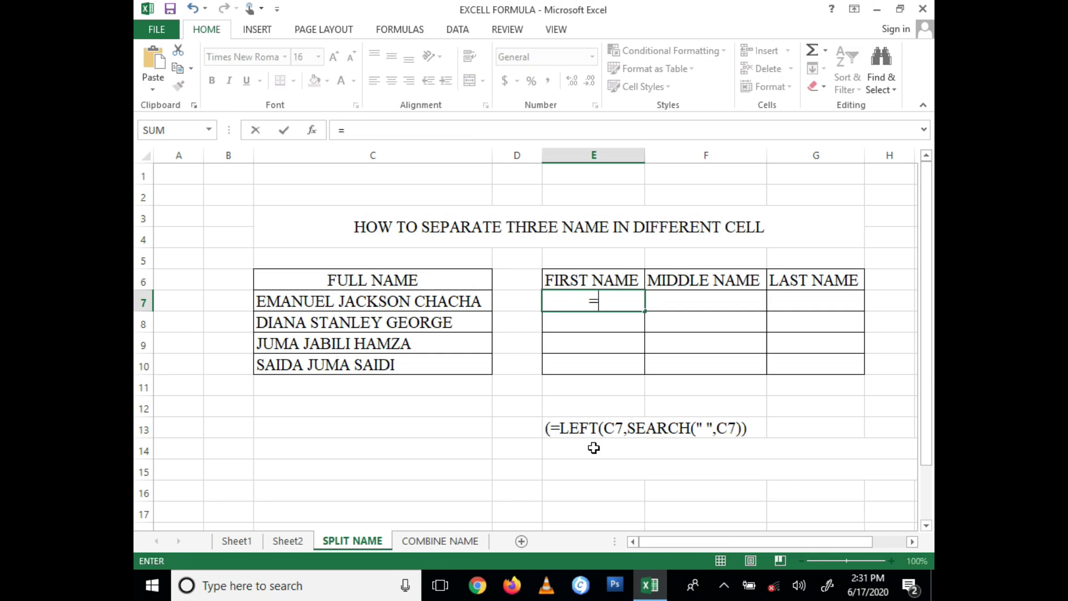
pyautogui.hotkey('ctrl', 'v')
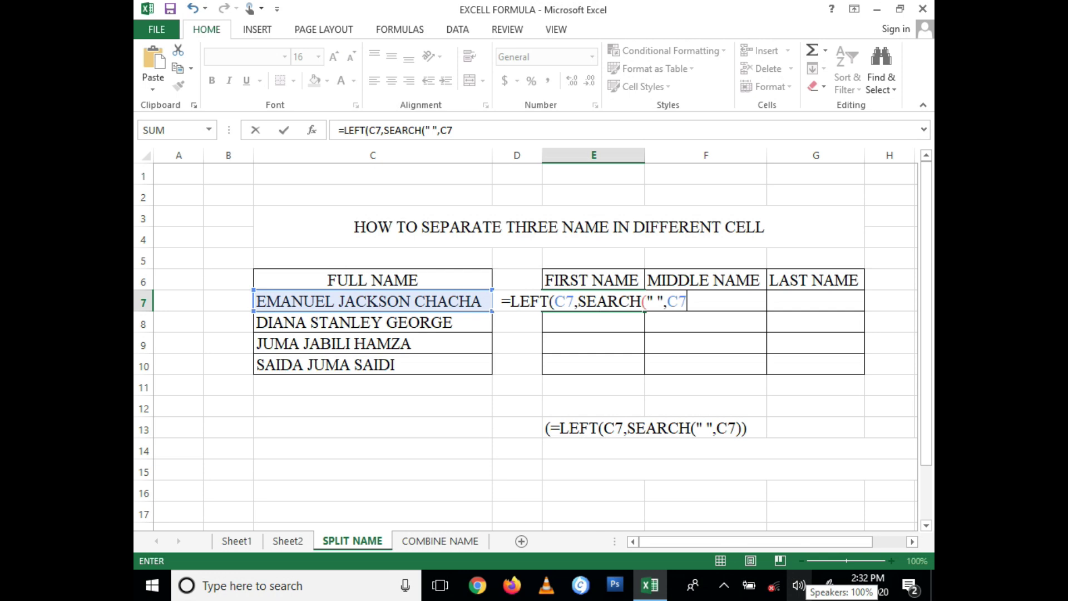
pyautogui.write(')')
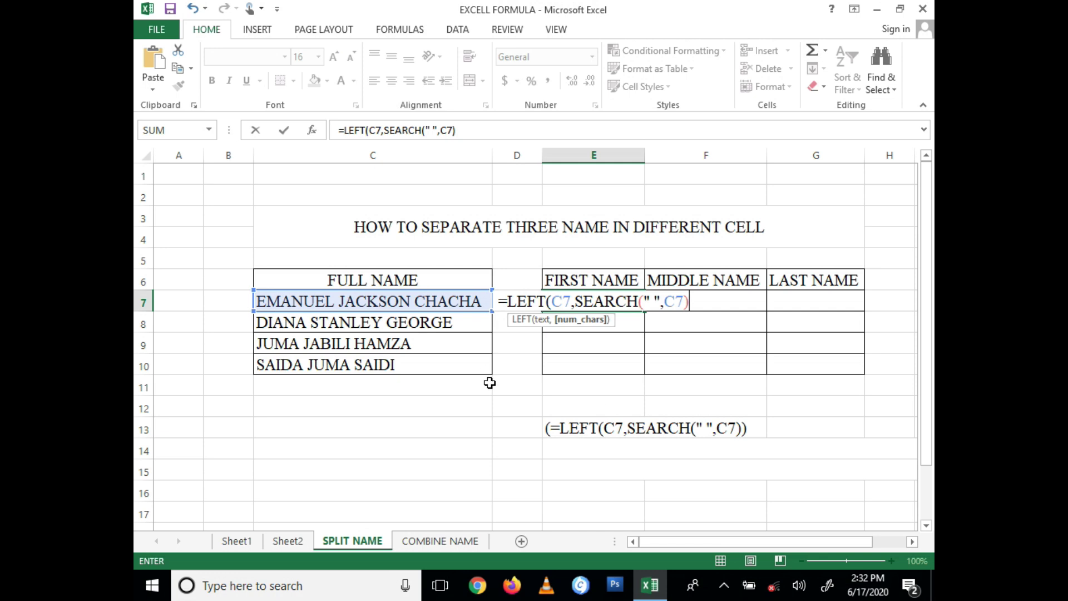
pyautogui.press('Return')
pyautogui.press('Return')
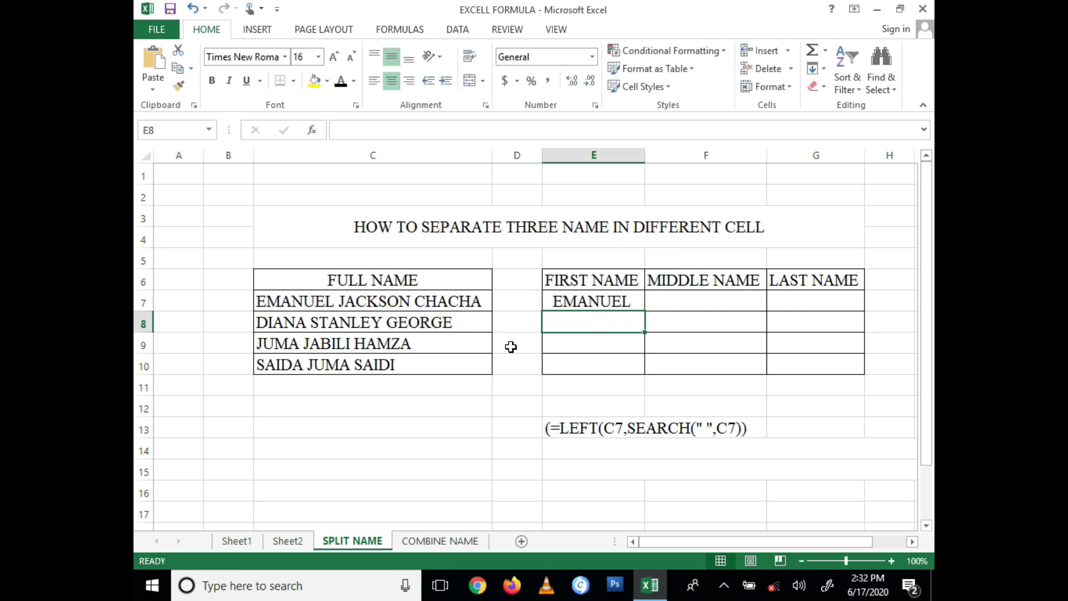
# Accept the formula correction, fill it down to E10 and left-align the first names
pyautogui.click(590, 301)
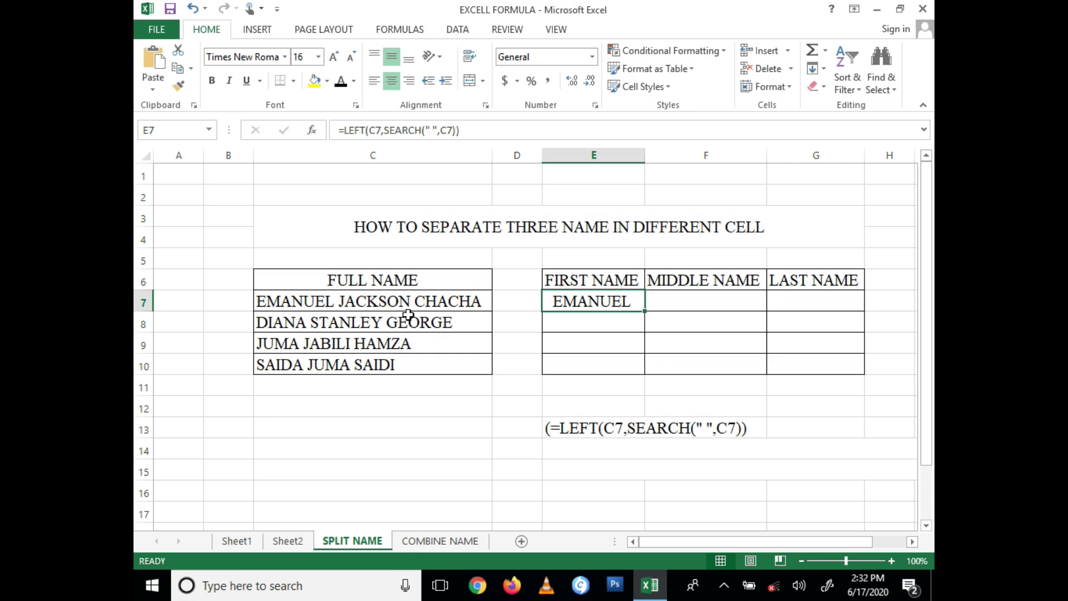
pyautogui.moveTo(646, 312); pyautogui.dragTo(649, 372)
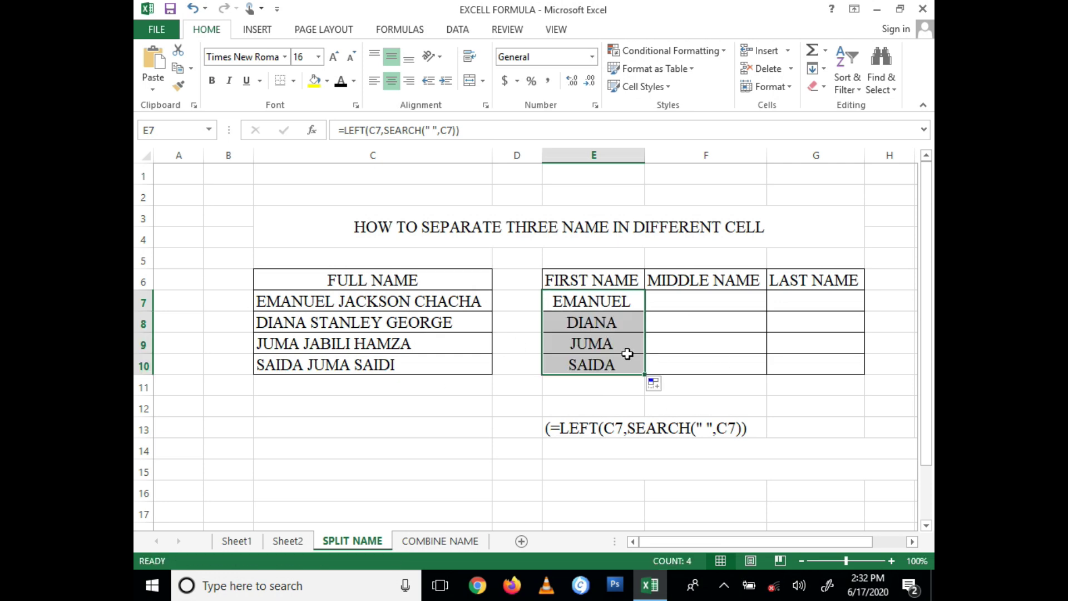
pyautogui.click(374, 78)
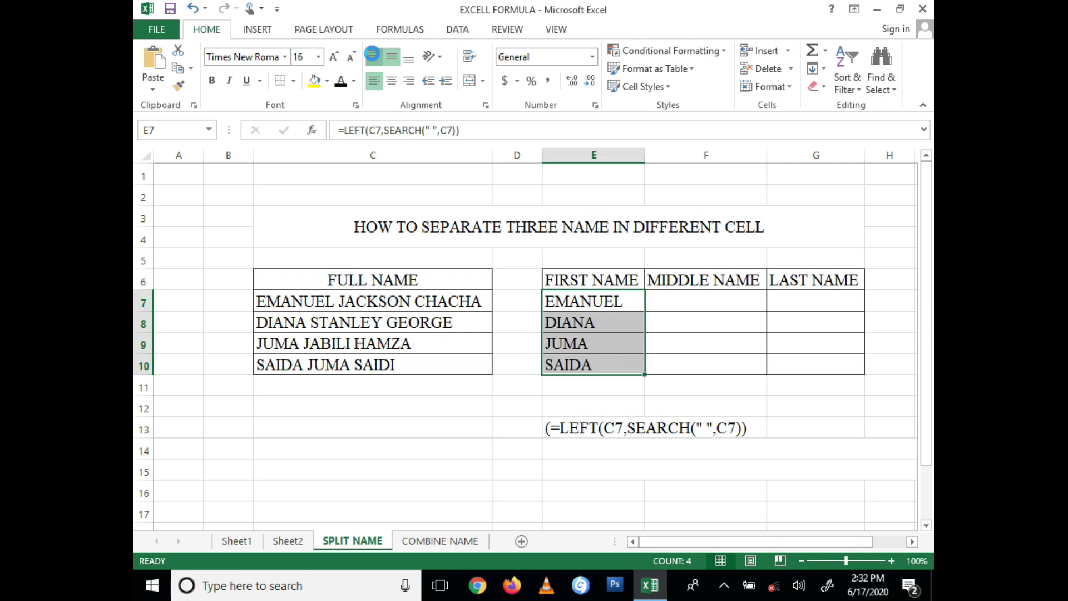
pyautogui.click(709, 300)
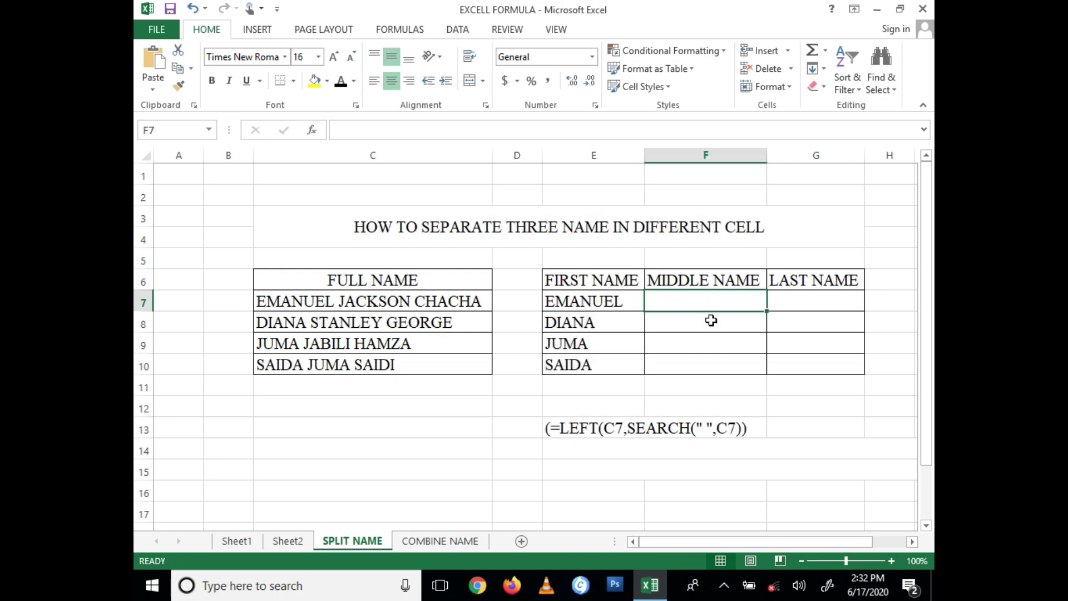
pyautogui.click(604, 431)
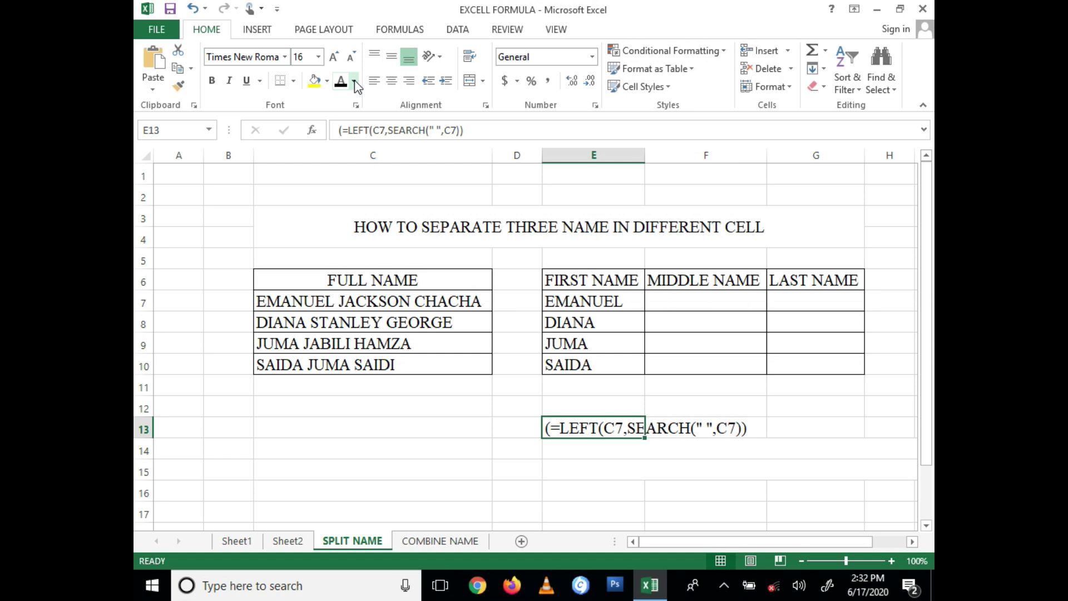
# Clear the LEFT formula note out of E13
pyautogui.write('\\\\')
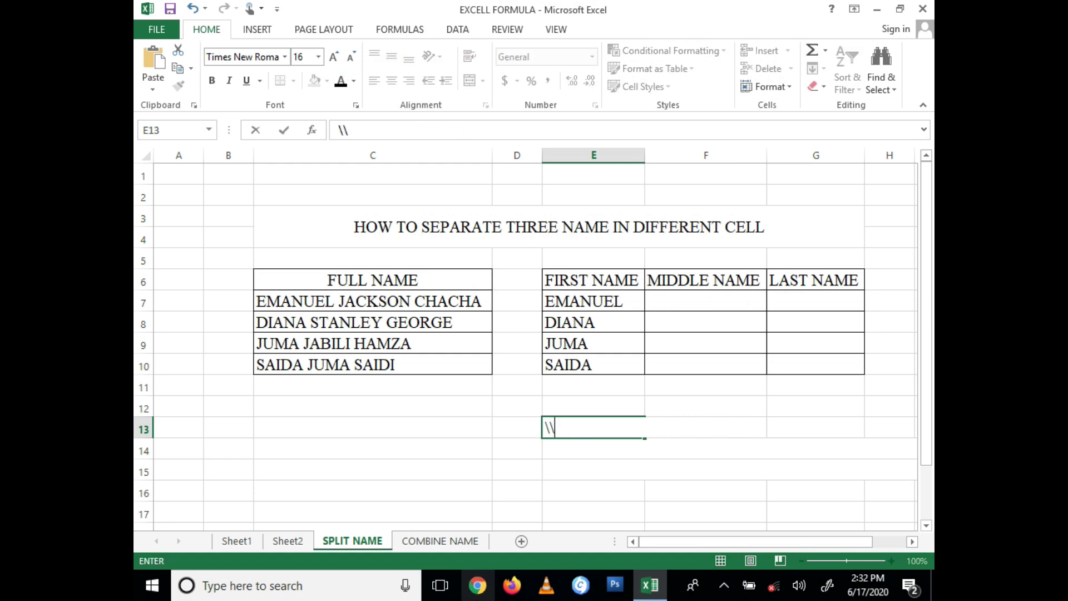
pyautogui.press('BackSpace')
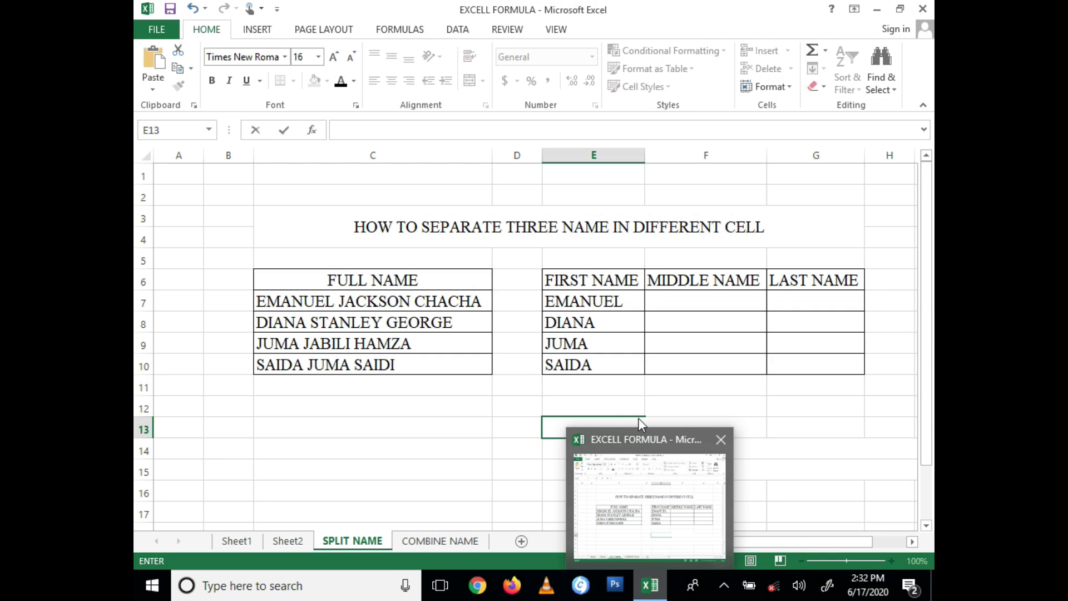
pyautogui.click(556, 445)
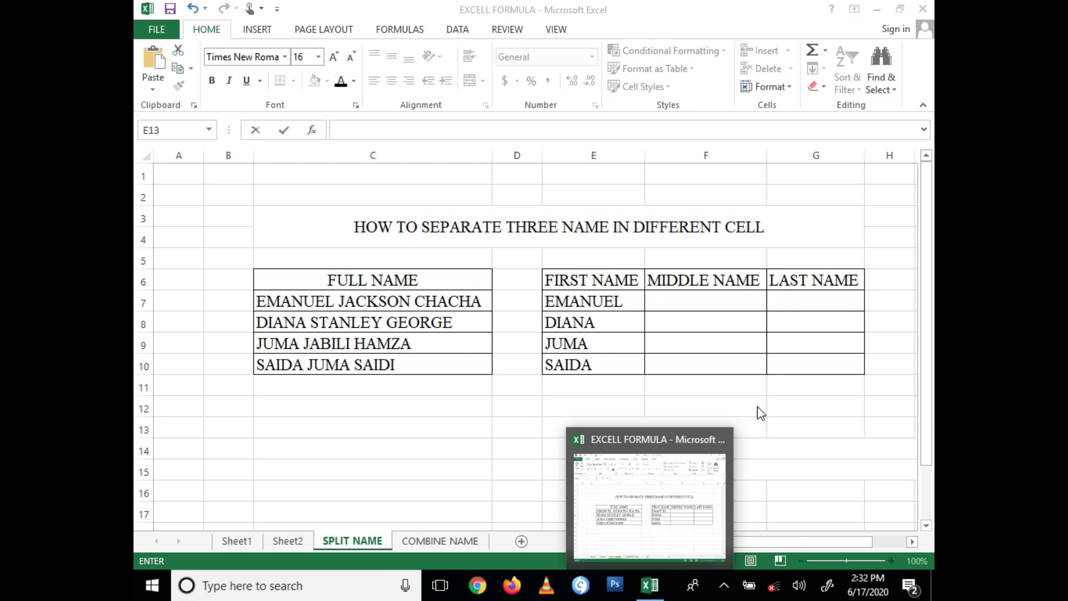
pyautogui.click(612, 437)
# Copy the full MID/SEARCH formula text from E14's note
pyautogui.click(587, 448)
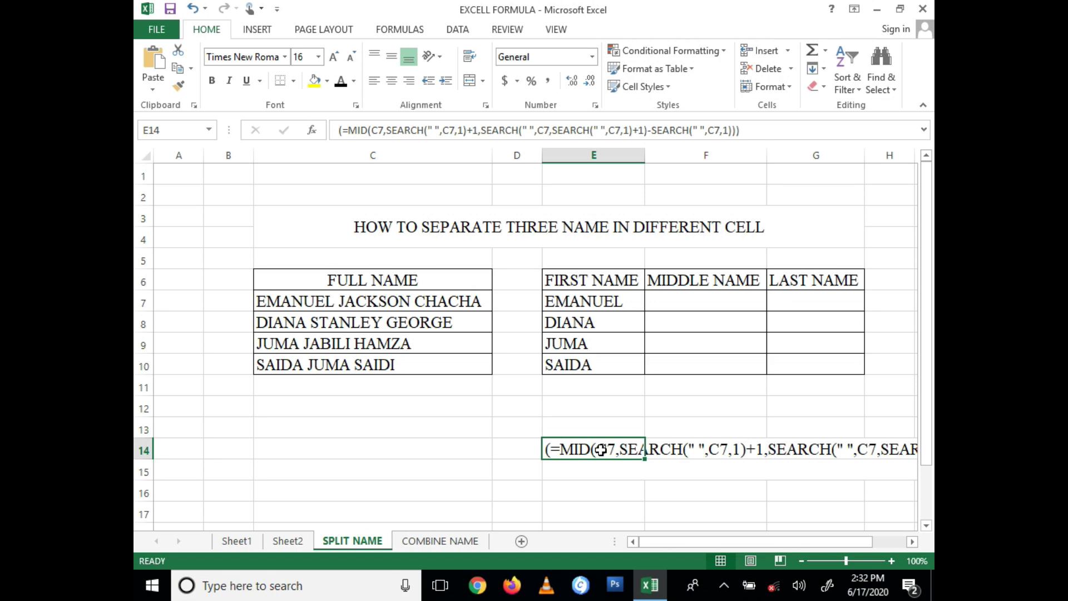
pyautogui.click(735, 132)
pyautogui.moveTo(734, 132); pyautogui.dragTo(707, 131)
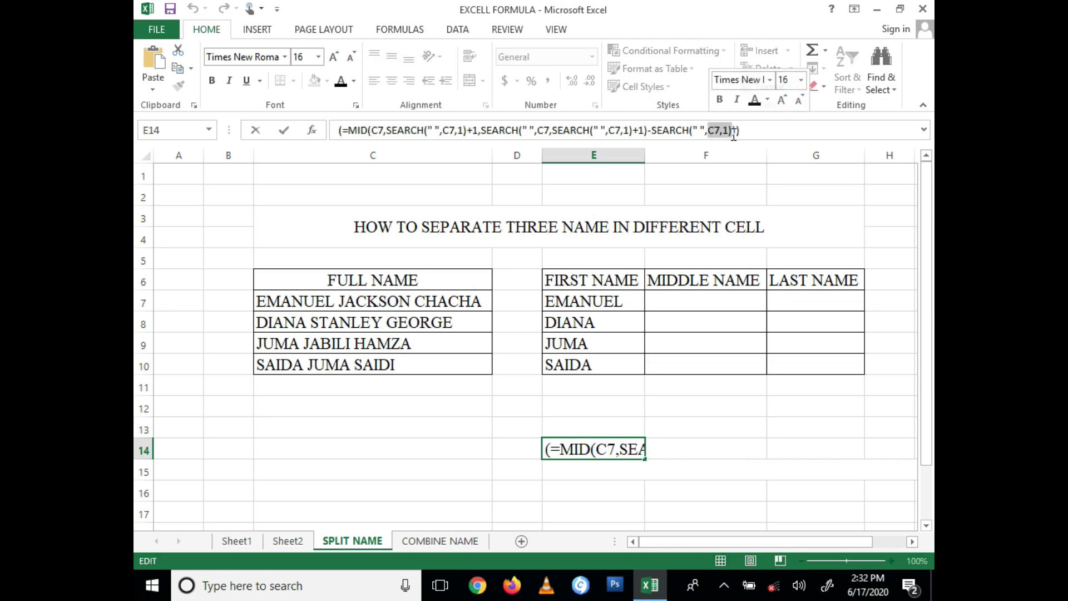
pyautogui.moveTo(737, 131); pyautogui.dragTo(343, 130)
pyautogui.hotkey('ctrl', 'c')
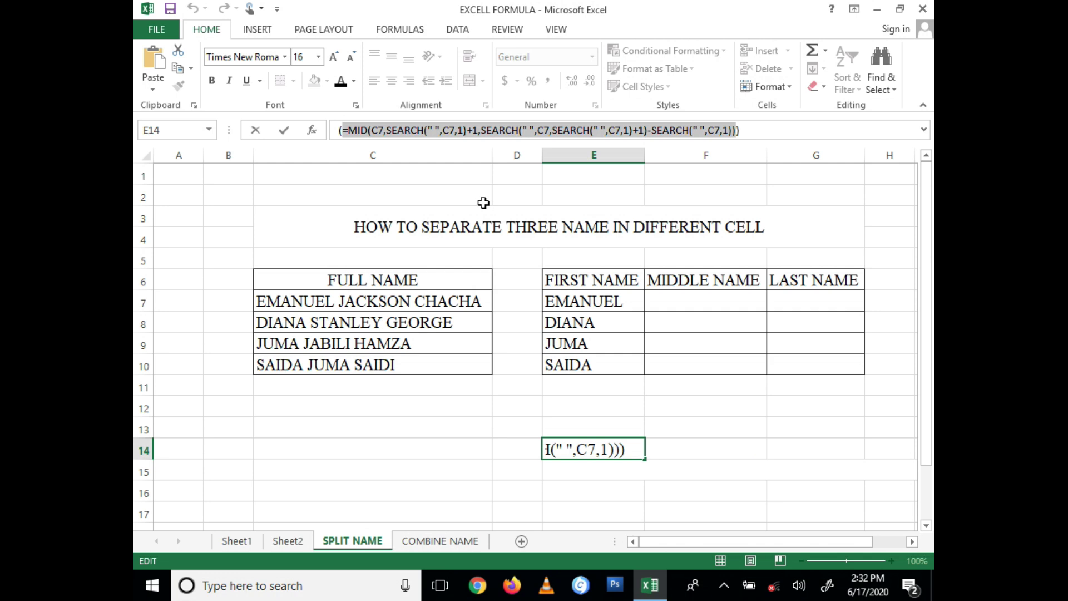
pyautogui.click(653, 303)
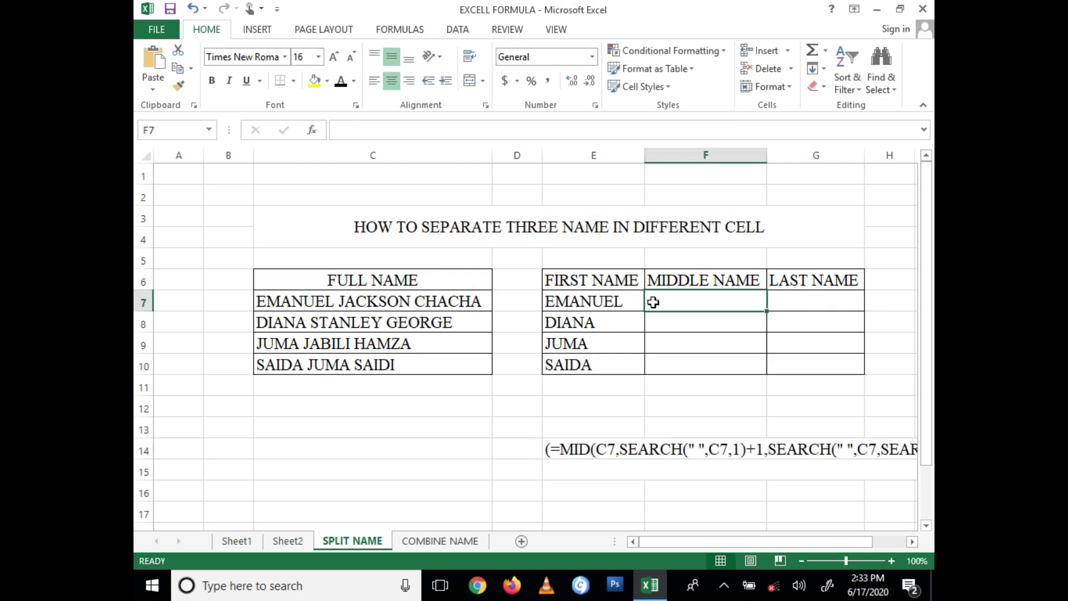
# Paste the MID formula into F7 and step through its SEARCH arguments in the formula bar
pyautogui.hotkey('ctrl', 'v')
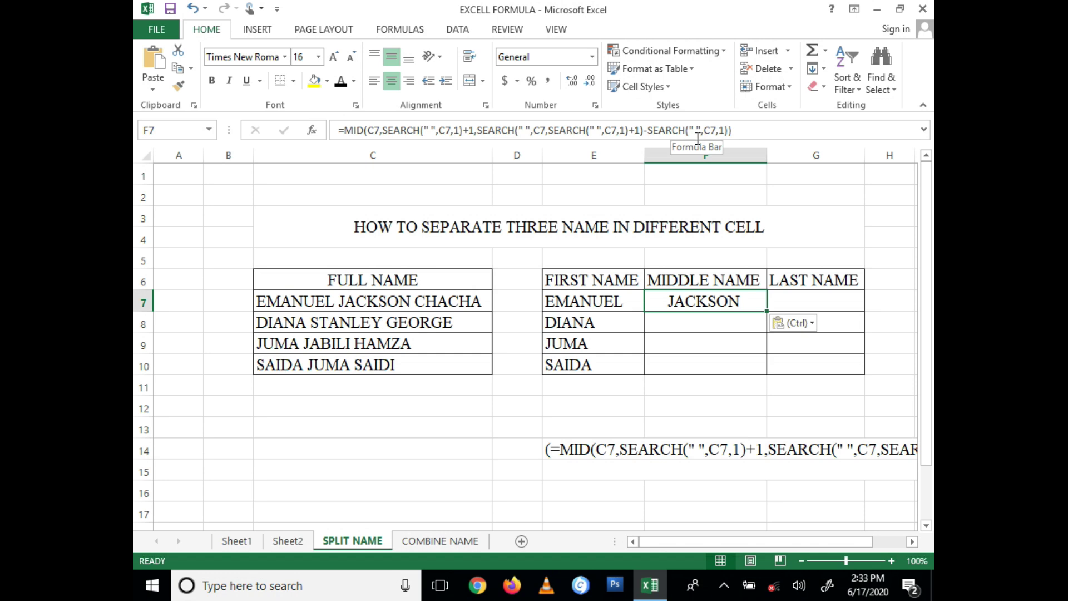
pyautogui.click(734, 130)
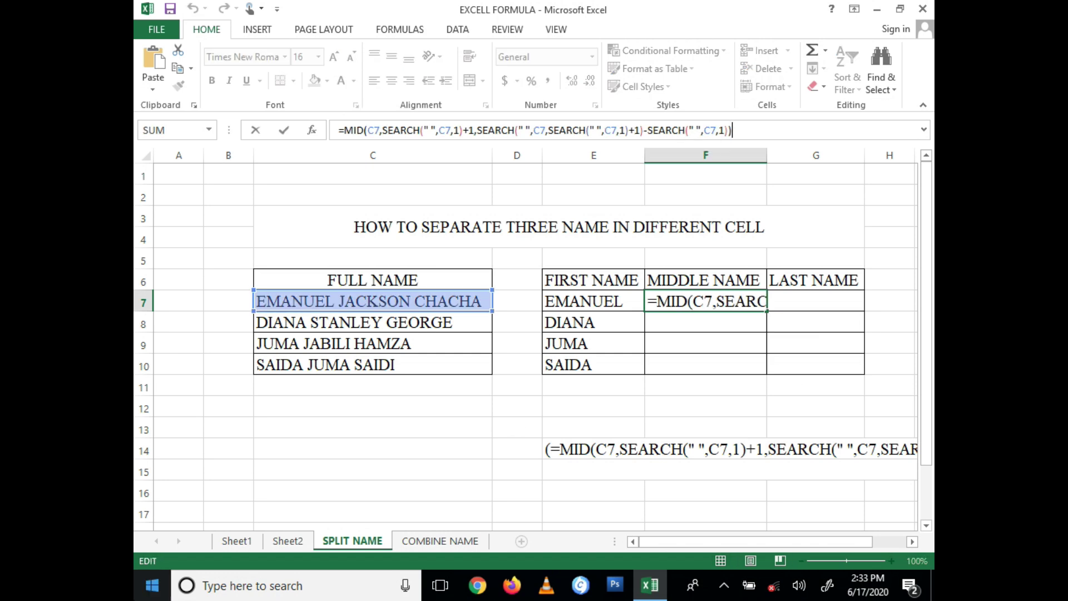
pyautogui.press('Left')
pyautogui.press('Left')
pyautogui.press('Left')
pyautogui.press('Left')
pyautogui.press('Left')
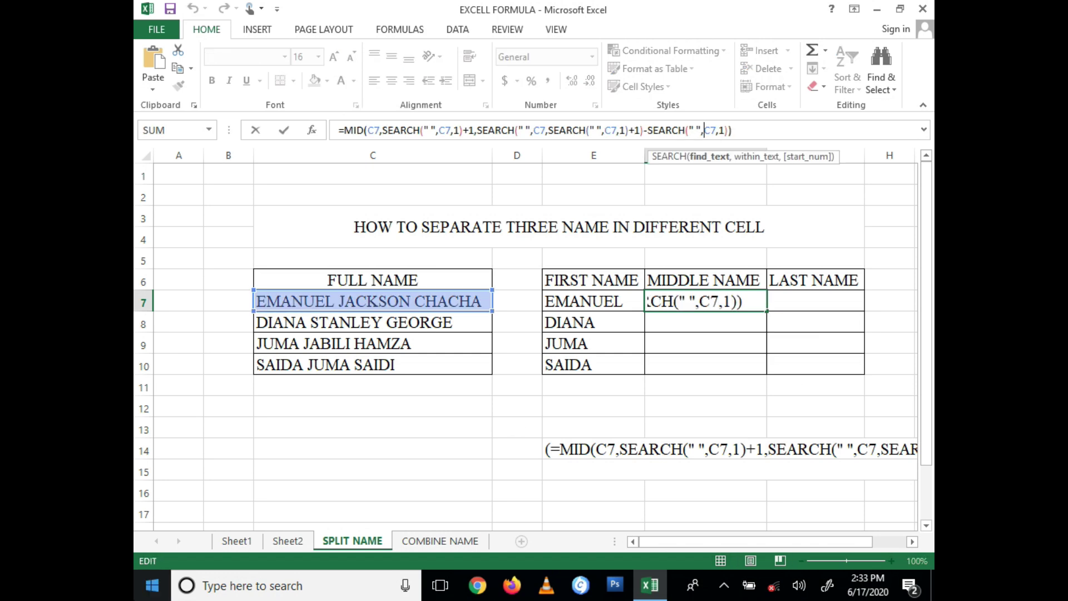
pyautogui.press('Left')
pyautogui.press('Left')
pyautogui.press('Left')
pyautogui.press('Left')
pyautogui.press('Left')
pyautogui.press('Left')
pyautogui.press('Left')
pyautogui.press('Left')
pyautogui.press('Left')
pyautogui.press('Left')
pyautogui.press('Left')
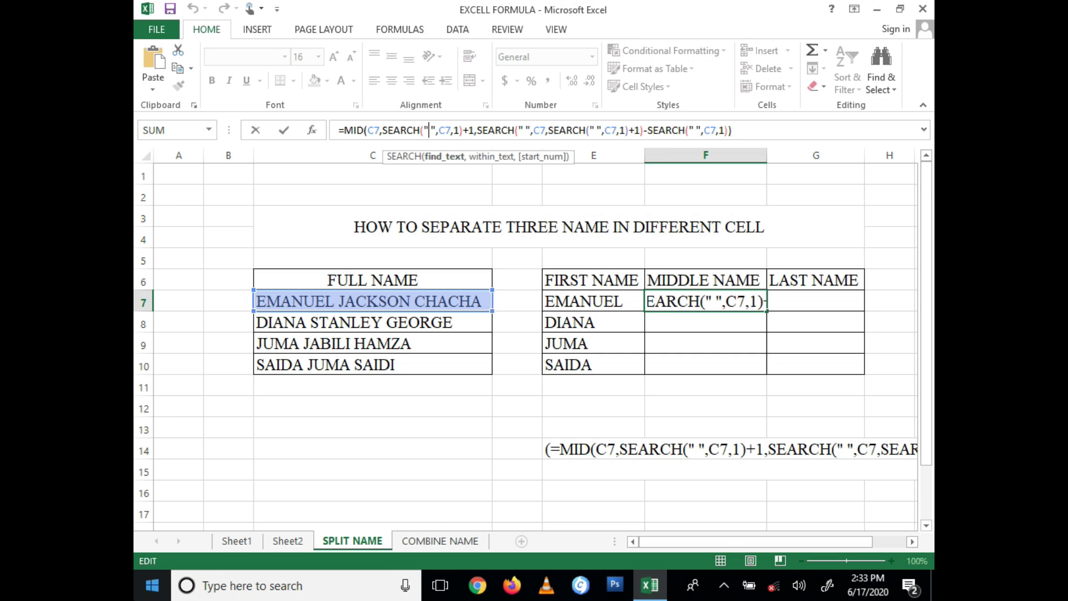
pyautogui.press('Left')
pyautogui.press('Left')
pyautogui.press('Left')
pyautogui.press('Left')
pyautogui.press('Left')
pyautogui.press('Left')
pyautogui.press('Left')
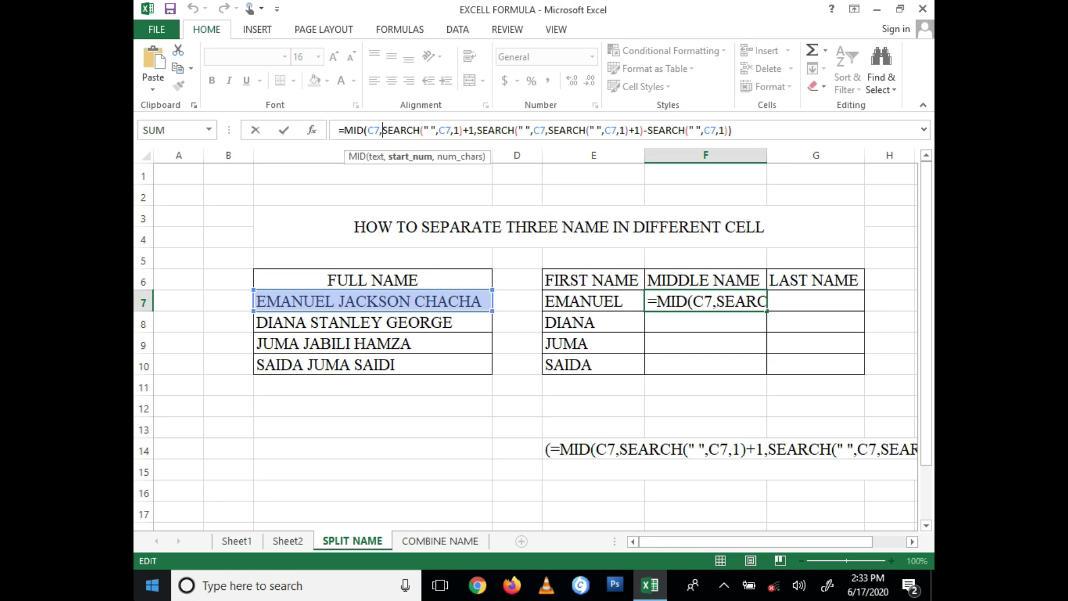
pyautogui.press('Right')
pyautogui.press('Right')
pyautogui.press('Right')
pyautogui.press('Right')
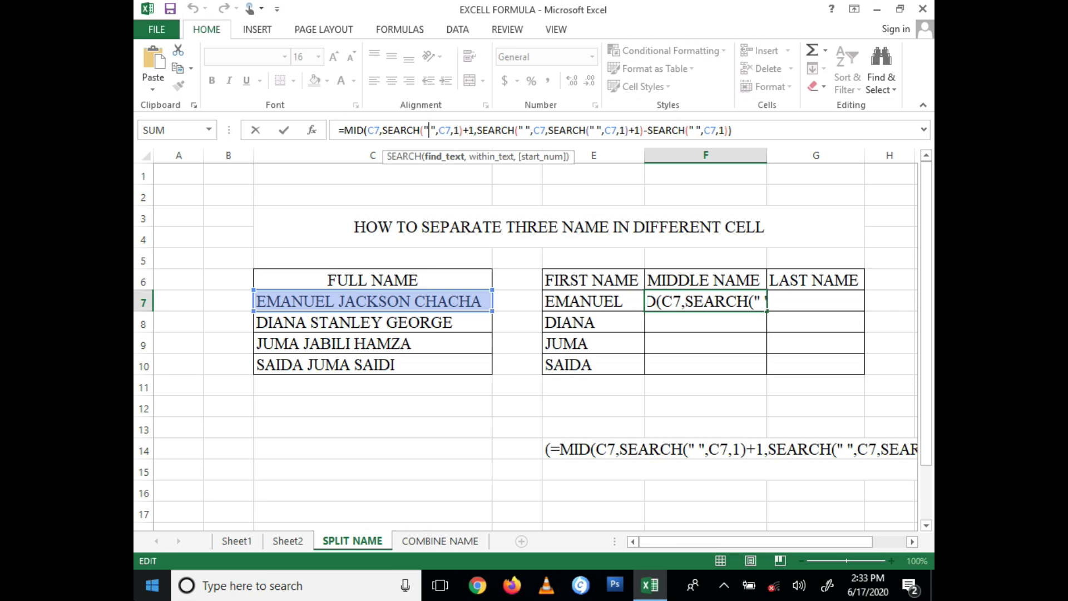
pyautogui.press('Right')
pyautogui.press('Right')
pyautogui.press('Right')
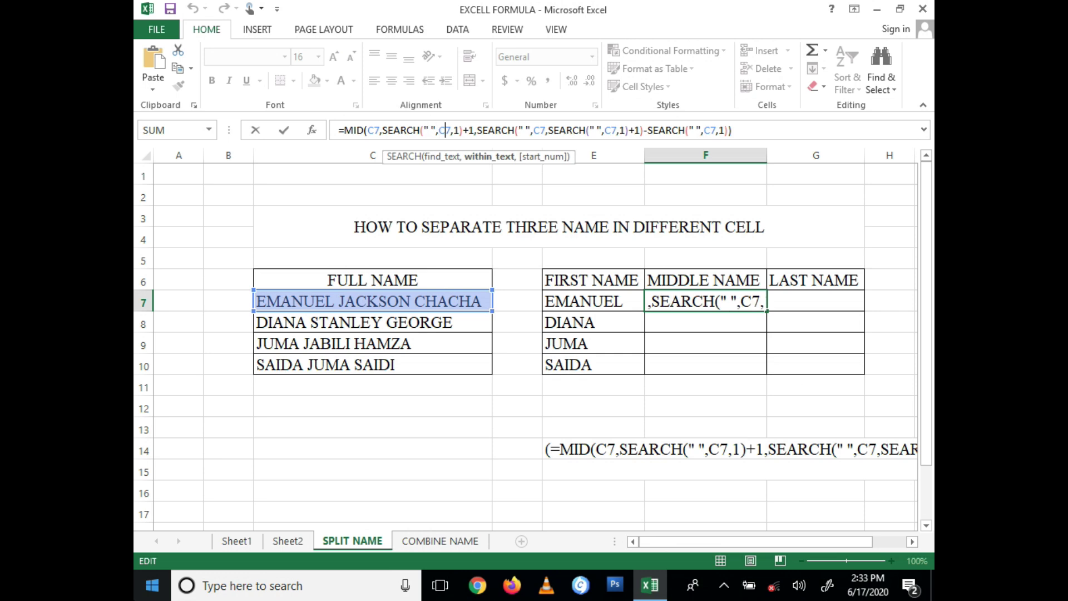
pyautogui.press('Right')
pyautogui.press('Right')
pyautogui.press('Right')
pyautogui.press('Right')
pyautogui.press('Right')
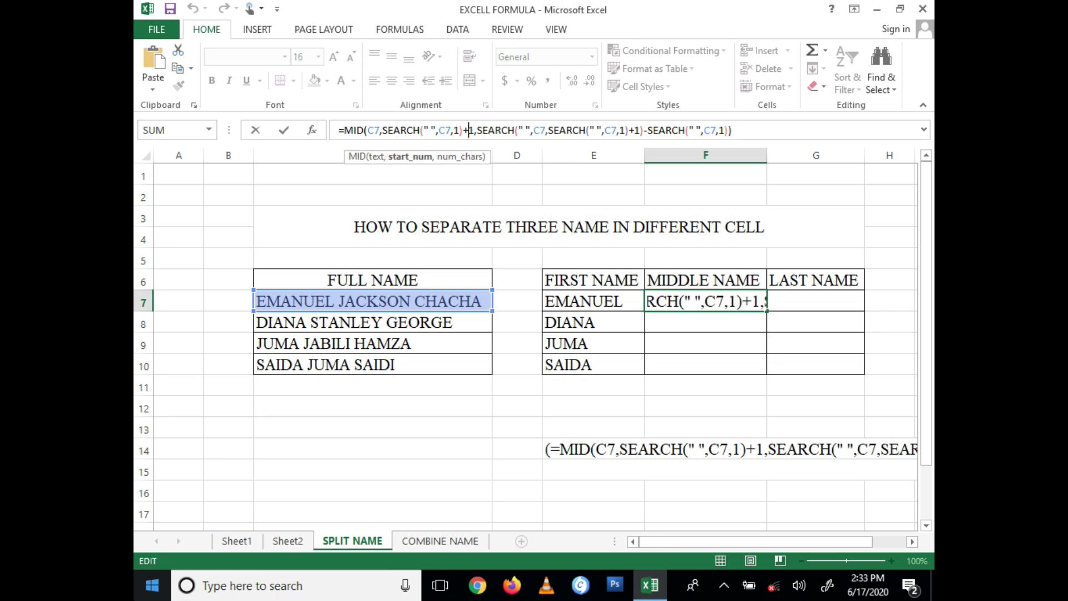
pyautogui.press('Right')
pyautogui.press('Right')
pyautogui.press('Right')
pyautogui.press('Right')
pyautogui.press('Right')
pyautogui.press('Right')
pyautogui.press('Right')
pyautogui.press('Right')
pyautogui.press('Right')
pyautogui.press('Right')
pyautogui.press('Right')
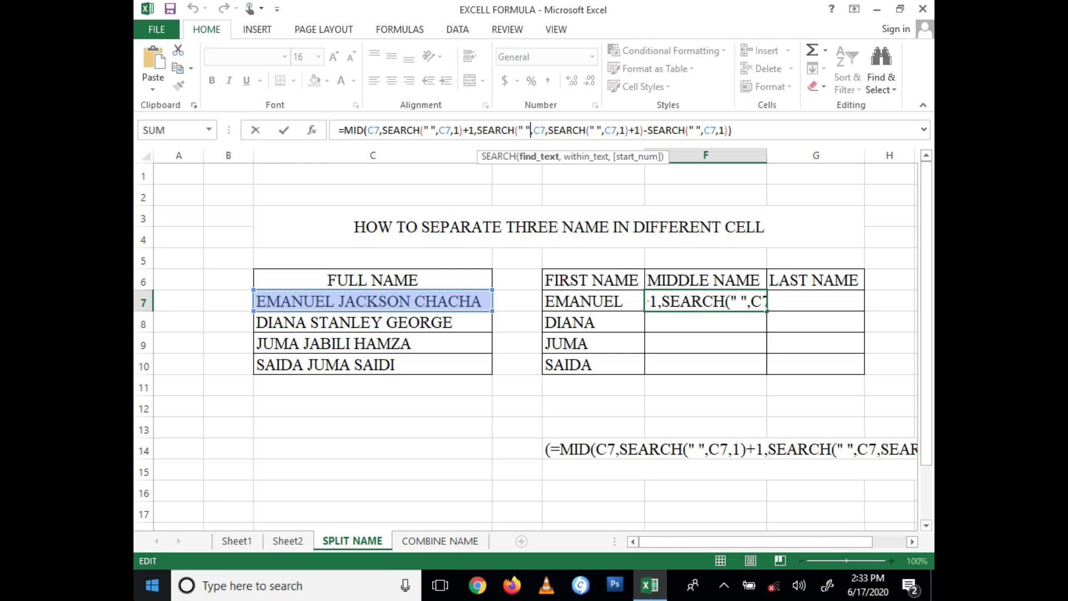
pyautogui.press('Right')
pyautogui.press('Right')
pyautogui.press('Right')
pyautogui.press('Right')
pyautogui.press('Return')
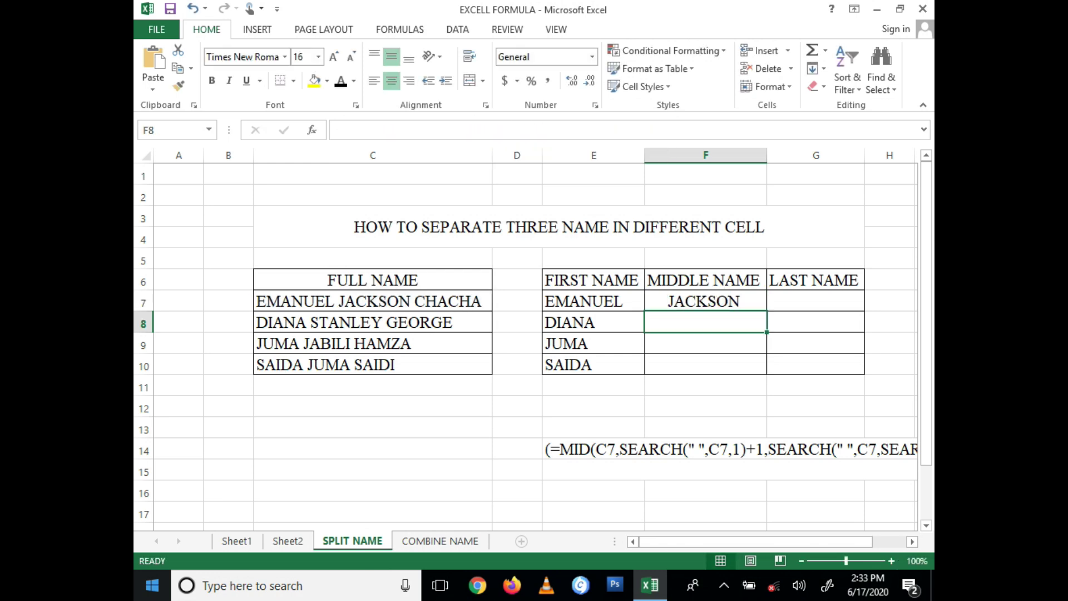
pyautogui.moveTo(670, 543); pyautogui.dragTo(802, 549)
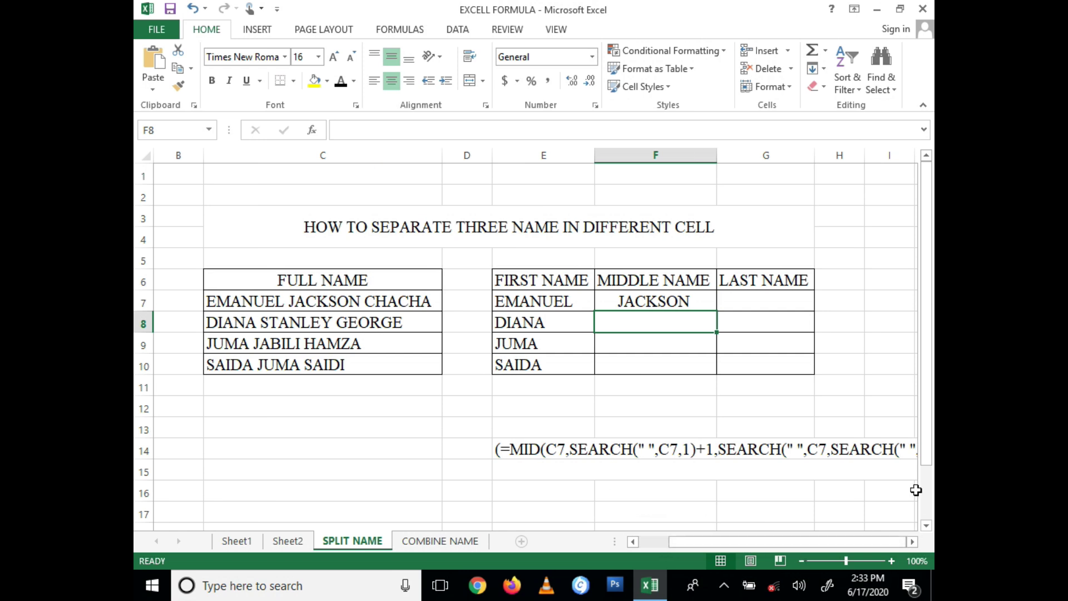
pyautogui.click(911, 542)
pyautogui.click(912, 542)
pyautogui.click(911, 542)
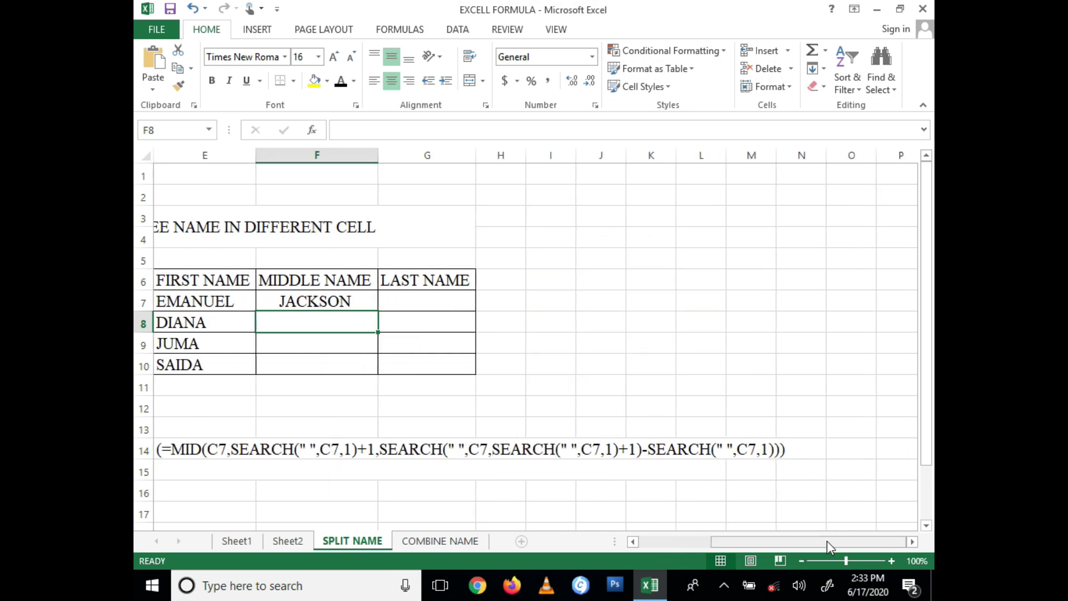
pyautogui.moveTo(810, 543); pyautogui.dragTo(798, 545)
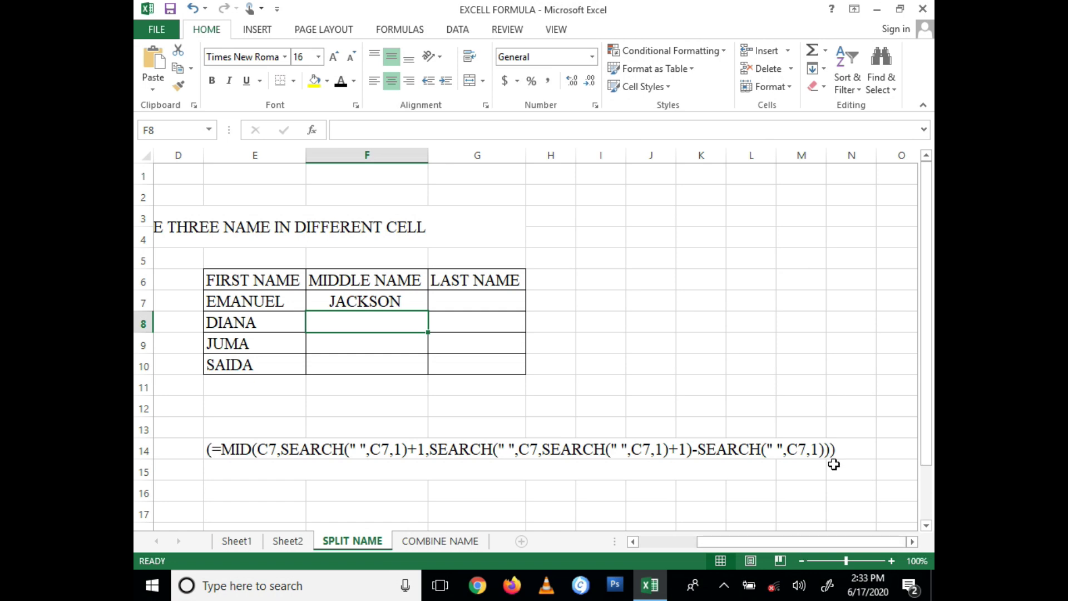
pyautogui.click(383, 308)
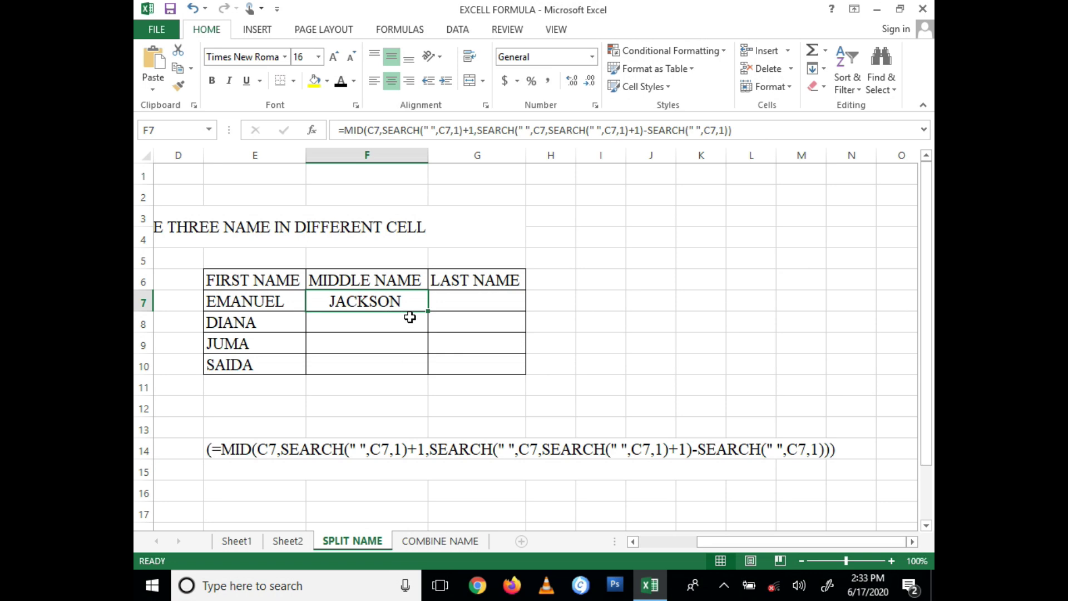
# Fill the MID formula down to F10 and left-align middle names STANLEY, JABILI and JUMA
pyautogui.moveTo(428, 312); pyautogui.dragTo(430, 376)
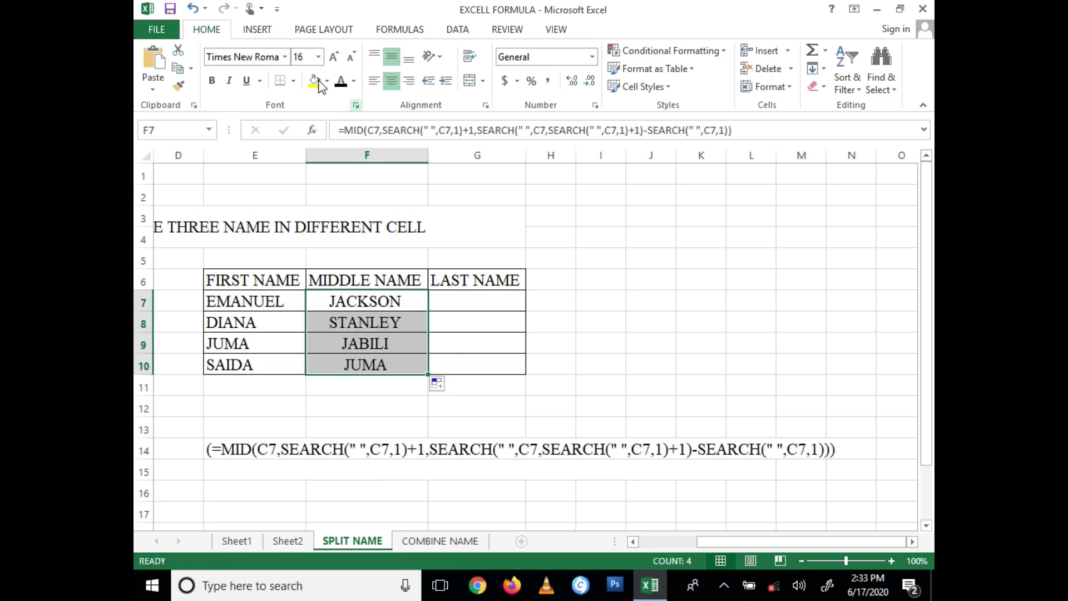
pyautogui.click(379, 83)
pyautogui.click(374, 56)
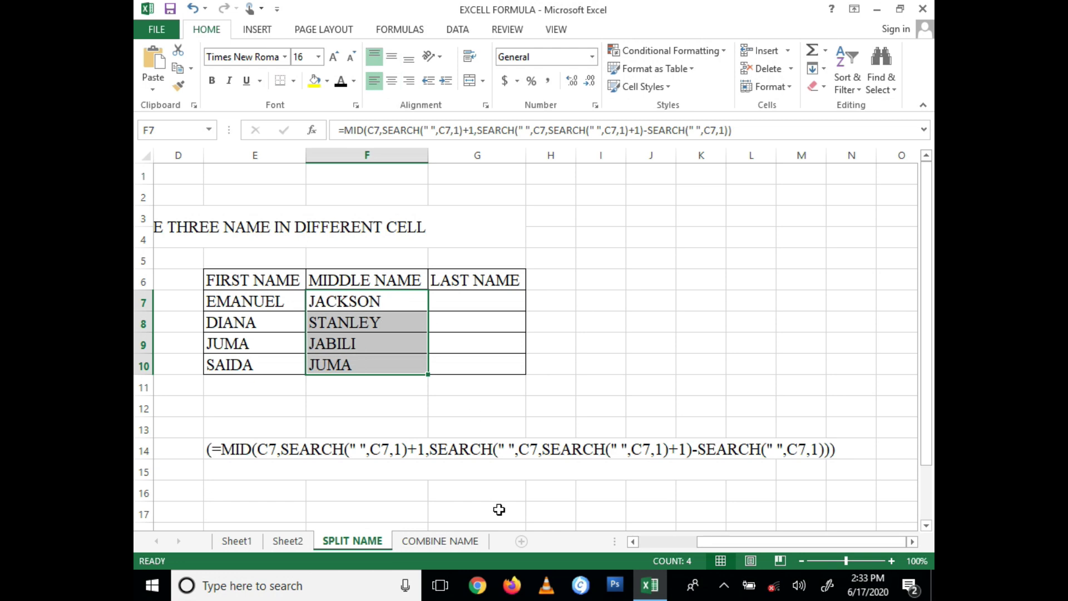
pyautogui.moveTo(759, 539); pyautogui.dragTo(563, 542)
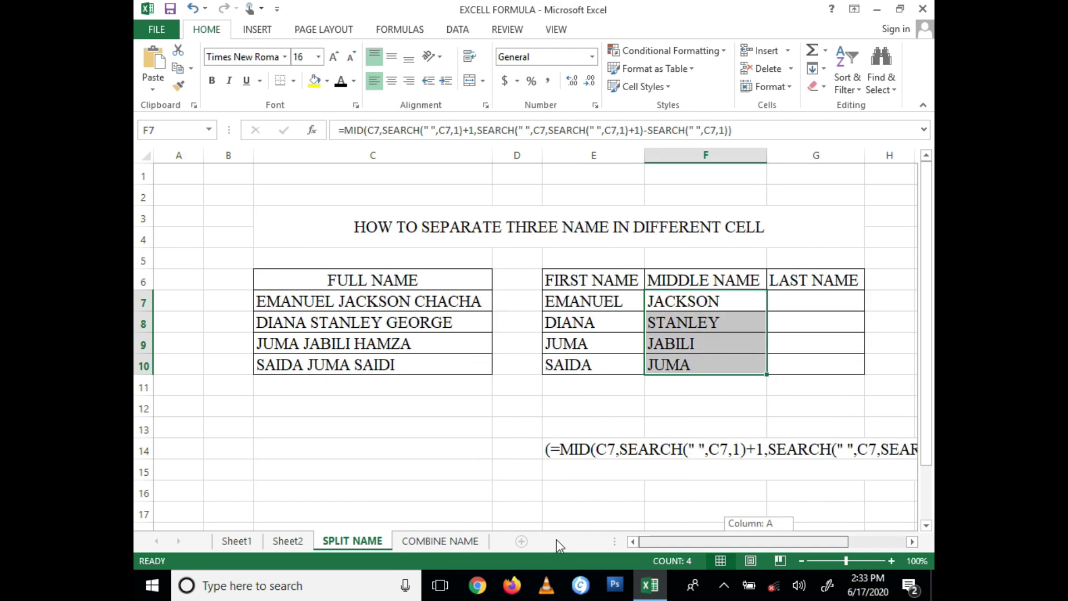
pyautogui.click(325, 303)
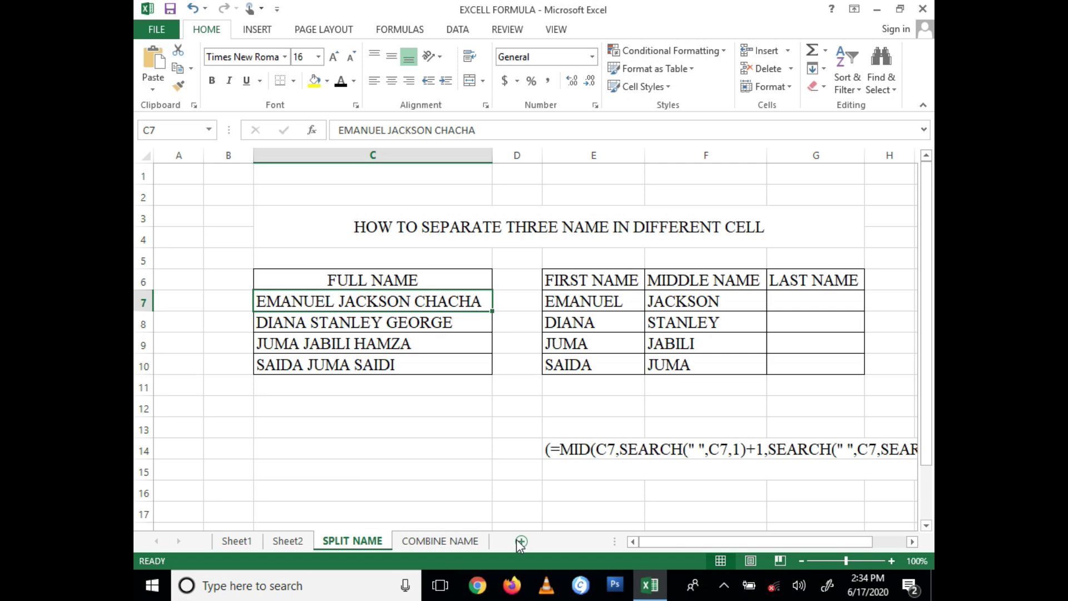
pyautogui.moveTo(674, 541); pyautogui.dragTo(677, 541)
pyautogui.moveTo(730, 539); pyautogui.dragTo(767, 539)
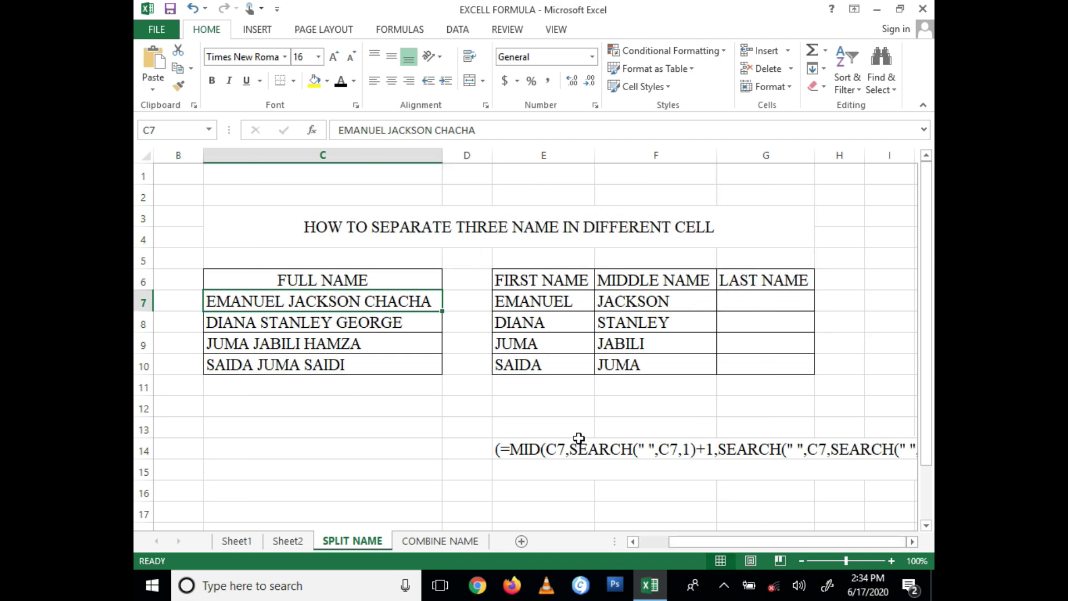
# Delete the MID formula note from E14
pyautogui.click(548, 448)
pyautogui.press('BackSpace')
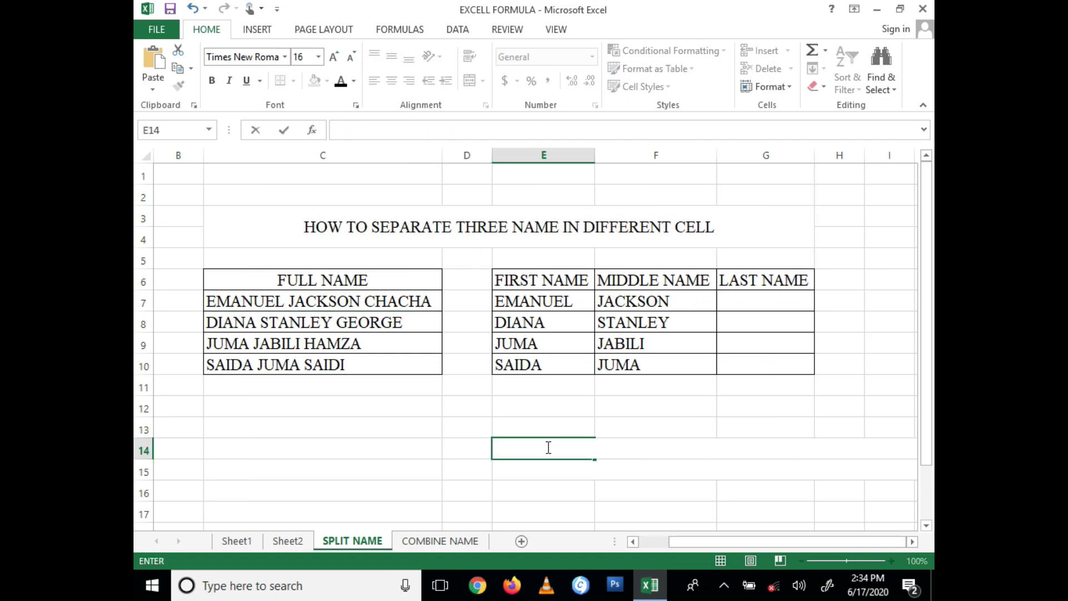
pyautogui.click(758, 304)
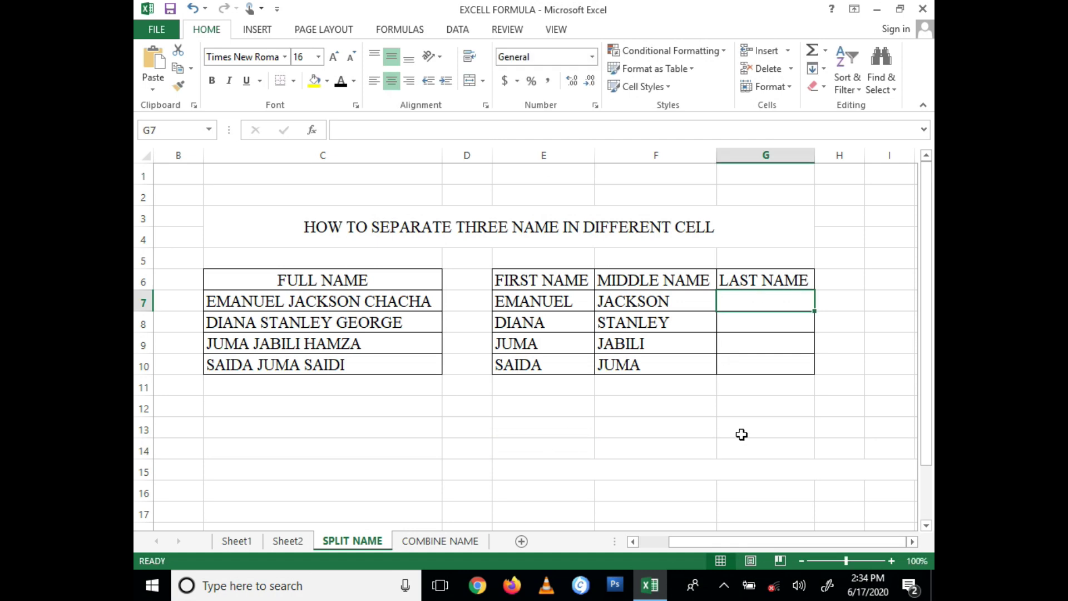
# Set E15's font colour to black to reveal the RIGHT formula note
pyautogui.scroll(-1, 601, 498)
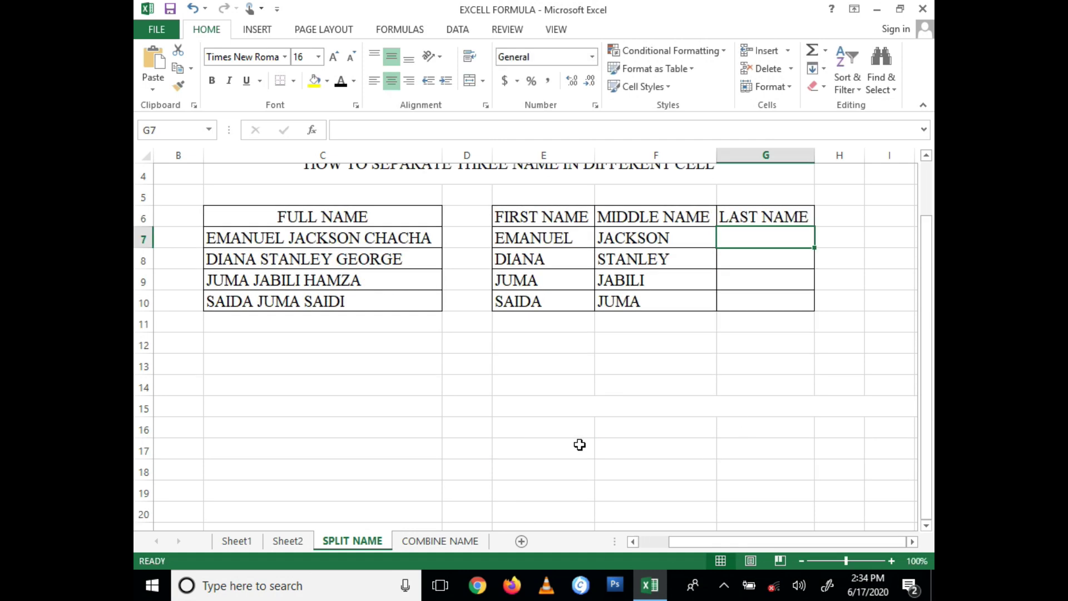
pyautogui.click(566, 427)
pyautogui.click(561, 409)
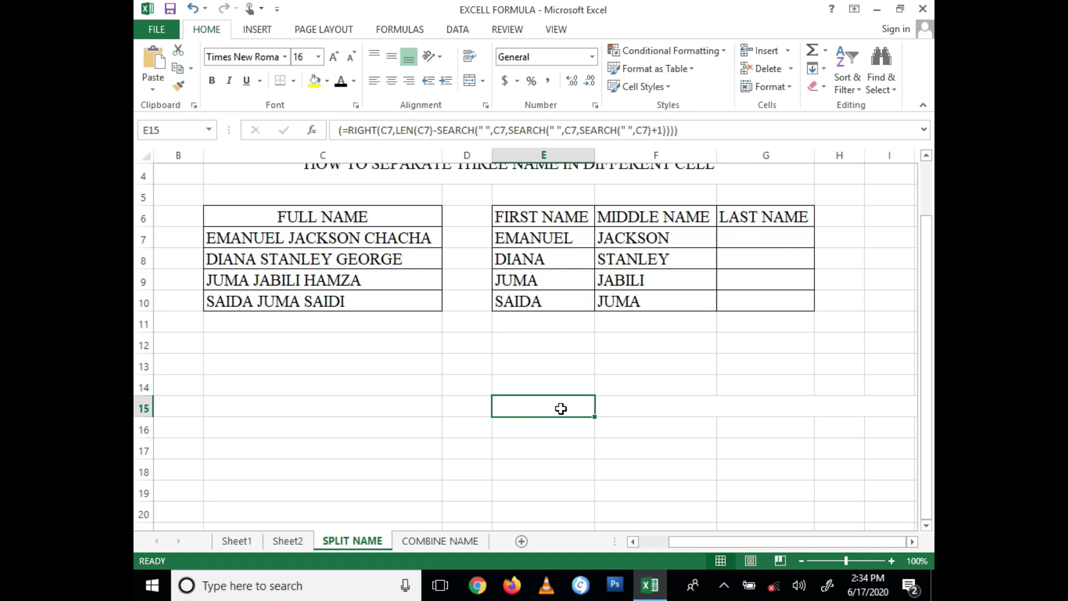
pyautogui.click(341, 82)
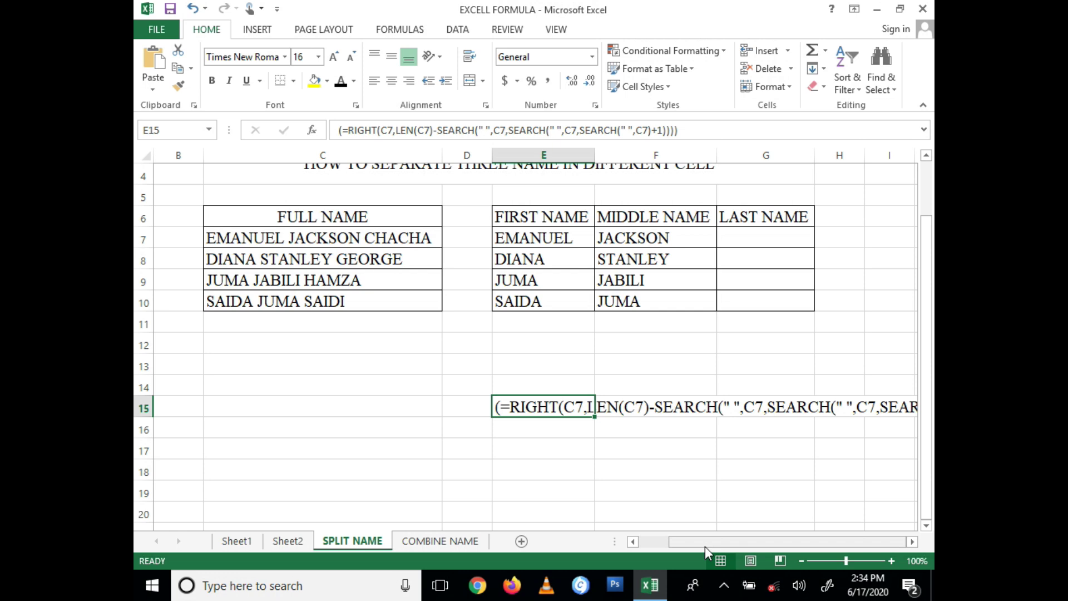
pyautogui.moveTo(706, 547)
pyautogui.mouseDown()
pyautogui.moveTo(914, 548)
pyautogui.moveTo(825, 549)
pyautogui.mouseUp()
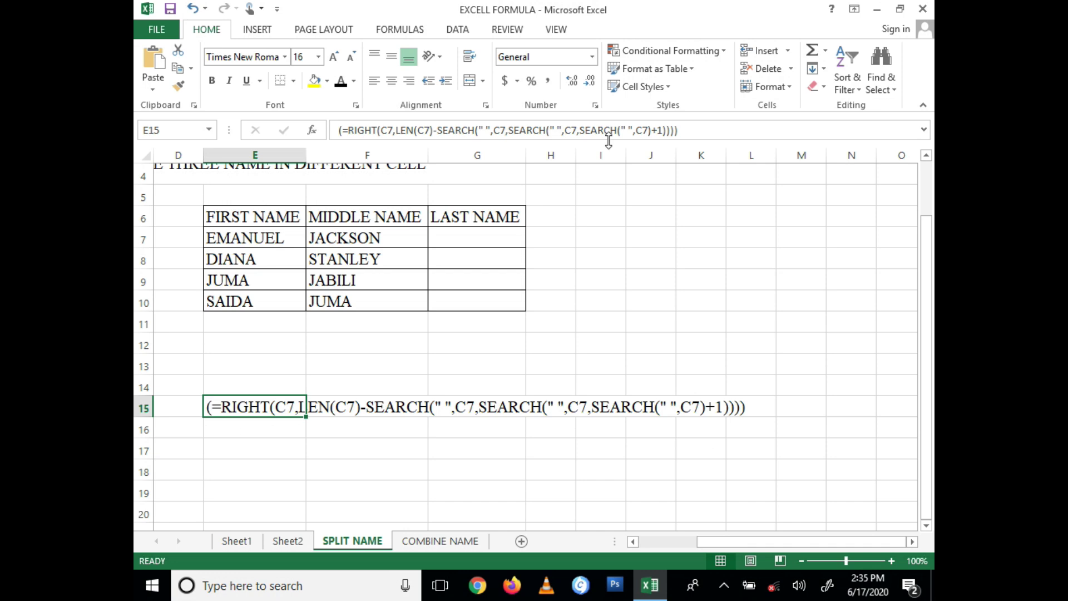
# Copy the RIGHT/LEN/SEARCH formula from E15's note into G7, giving CHACHA
pyautogui.click(643, 126)
pyautogui.moveTo(675, 129); pyautogui.dragTo(342, 130)
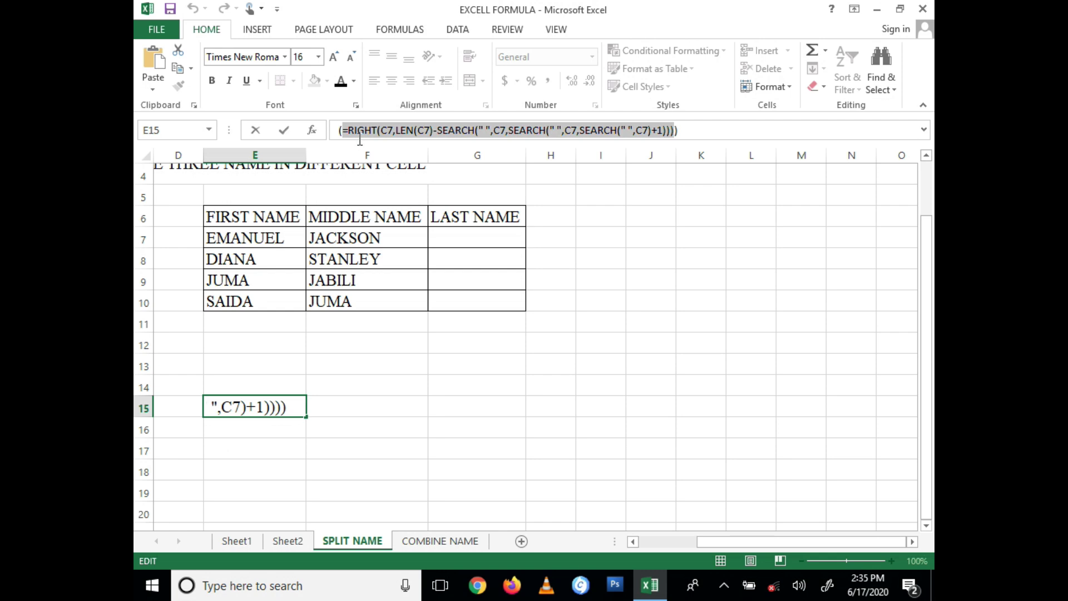
pyautogui.click(462, 242)
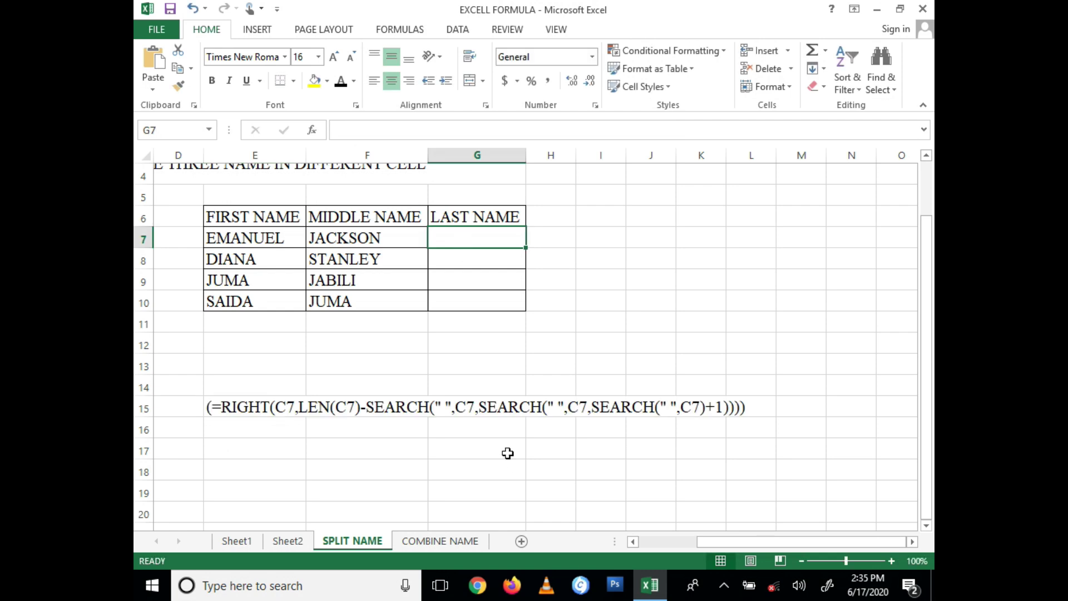
pyautogui.write('=RIGHT(C7,LEN(C7)-SEARCH(" ",C7,SEARCH(" ",C7,SEARCH(" ",C7)+1)))')
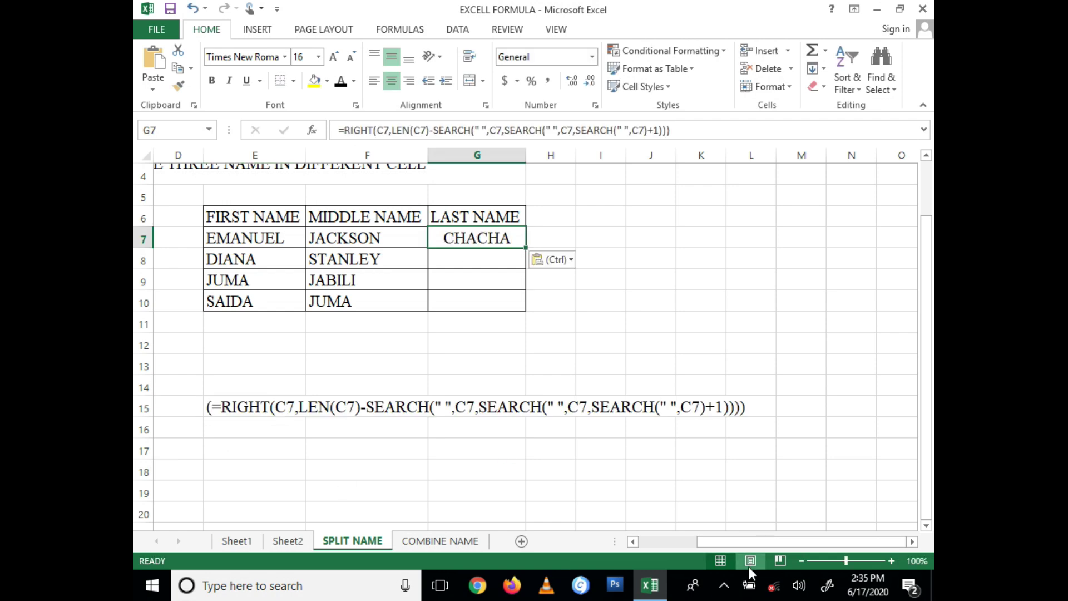
# Fill the RIGHT formula down to G10 and left-align last names GEORGE, HAMZA and SAIDI
pyautogui.moveTo(749, 543); pyautogui.dragTo(483, 541)
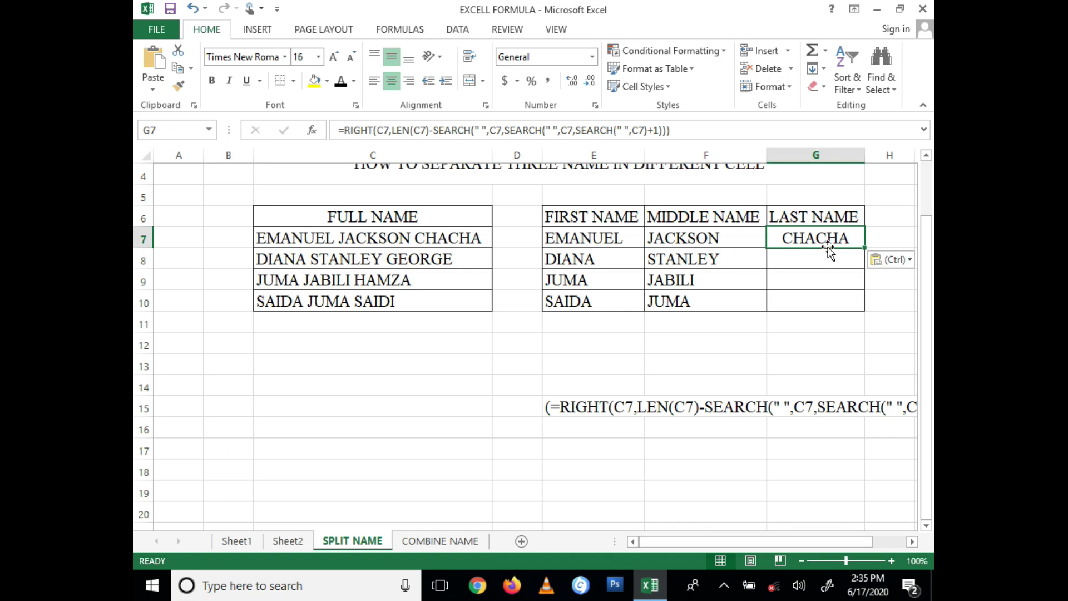
pyautogui.moveTo(865, 248); pyautogui.dragTo(867, 310)
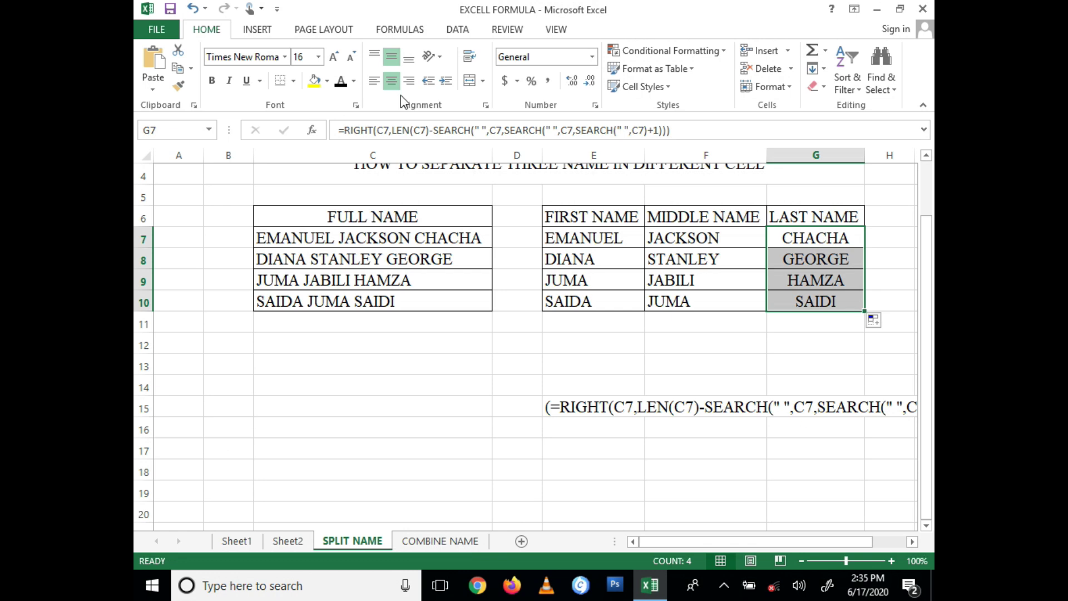
pyautogui.click(375, 81)
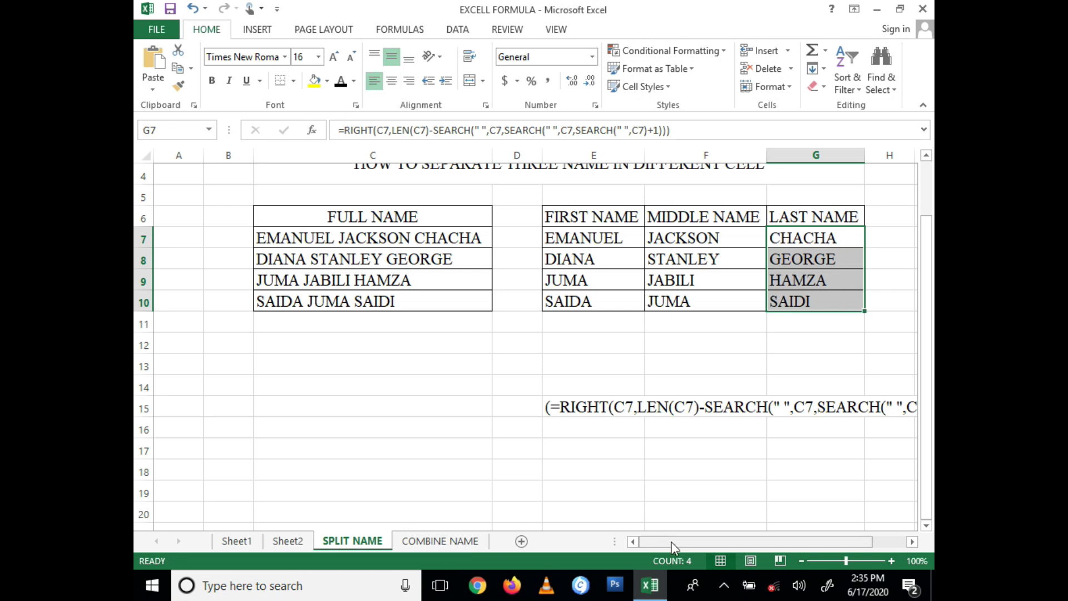
pyautogui.moveTo(673, 547); pyautogui.dragTo(704, 546)
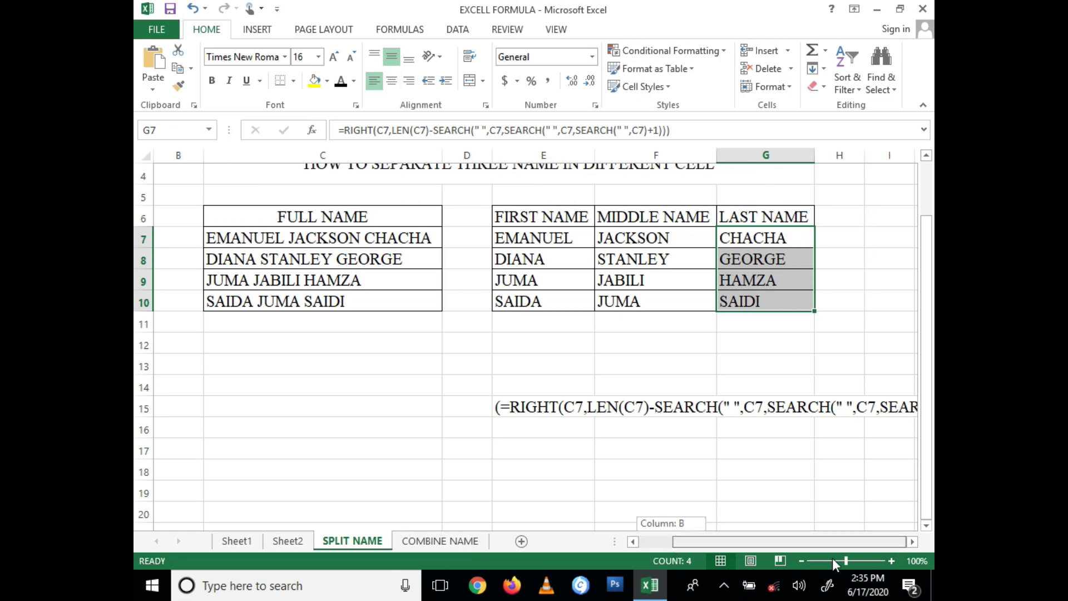
pyautogui.click(914, 542)
pyautogui.click(913, 542)
pyautogui.click(914, 542)
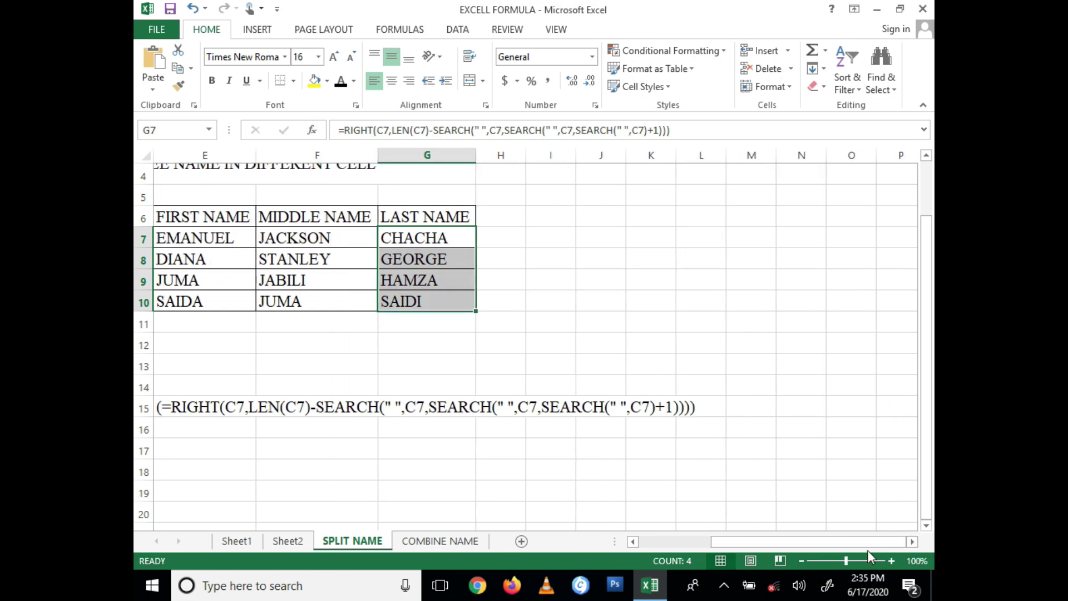
pyautogui.moveTo(868, 550); pyautogui.dragTo(838, 548)
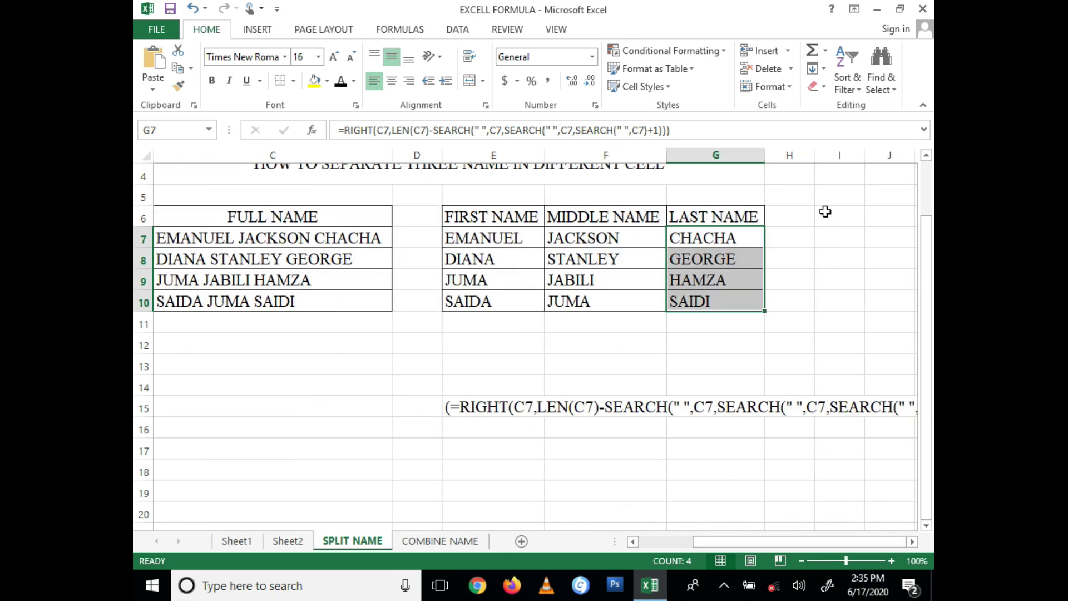